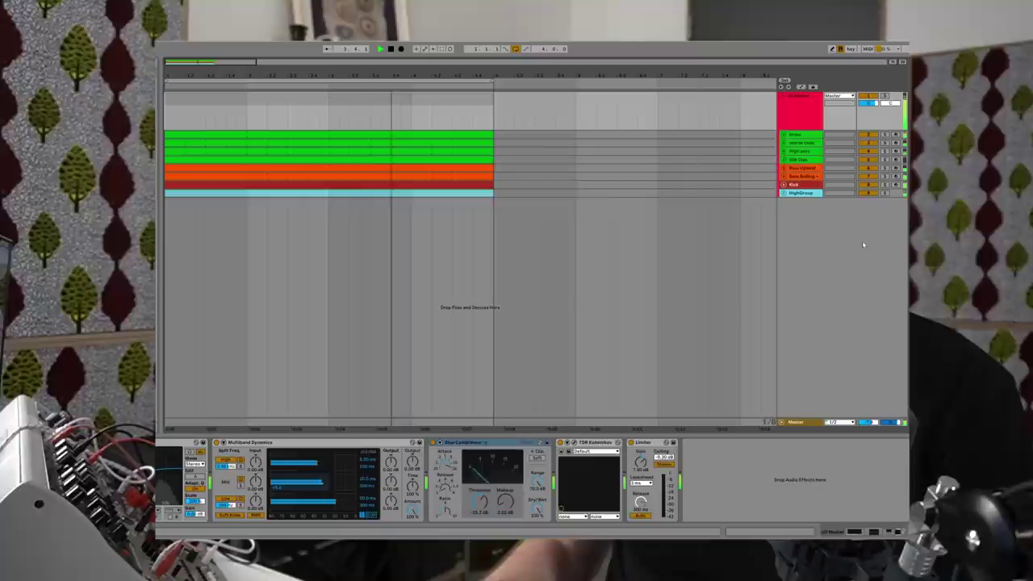
- Expand all arrangement tracks to tall lanes so each clip's MIDI notes are visible
key("h")
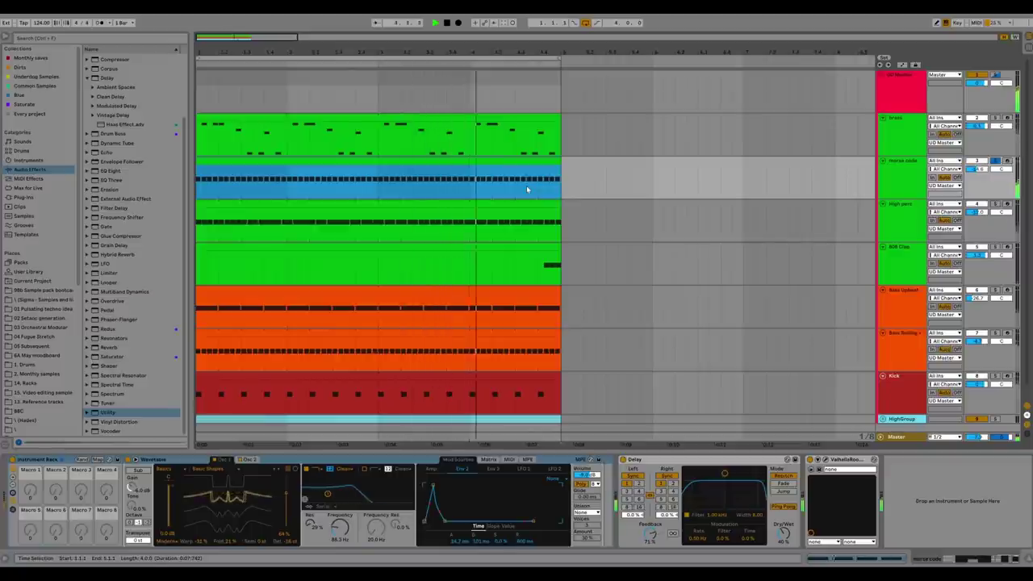
- Stop the looping arrangement playback
key("space")
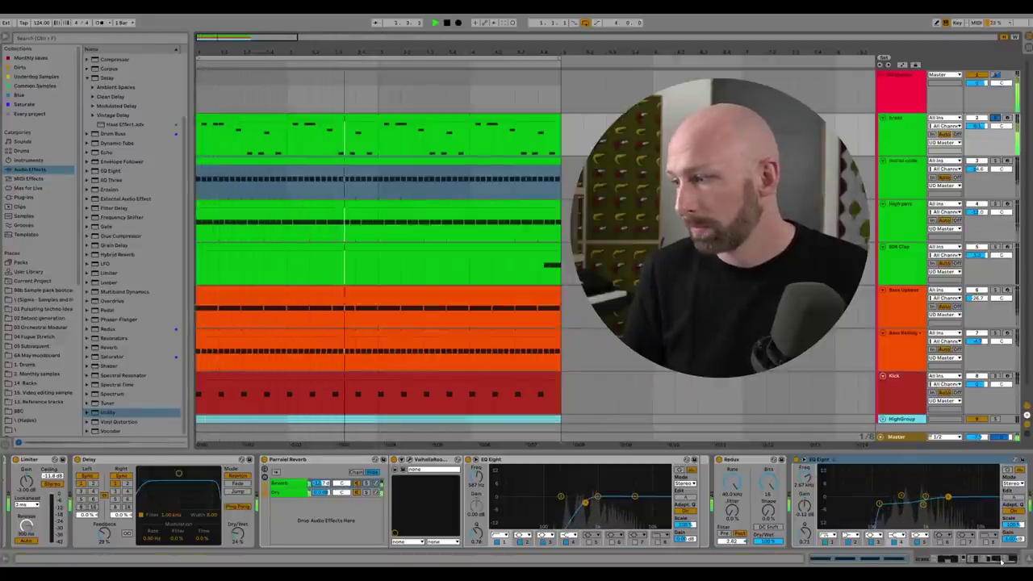
- Scroll the brass chain back to its Instrument Rack and Wavetable, then stop playback
left_click(973, 560)
left_click(972, 560)
key("space")
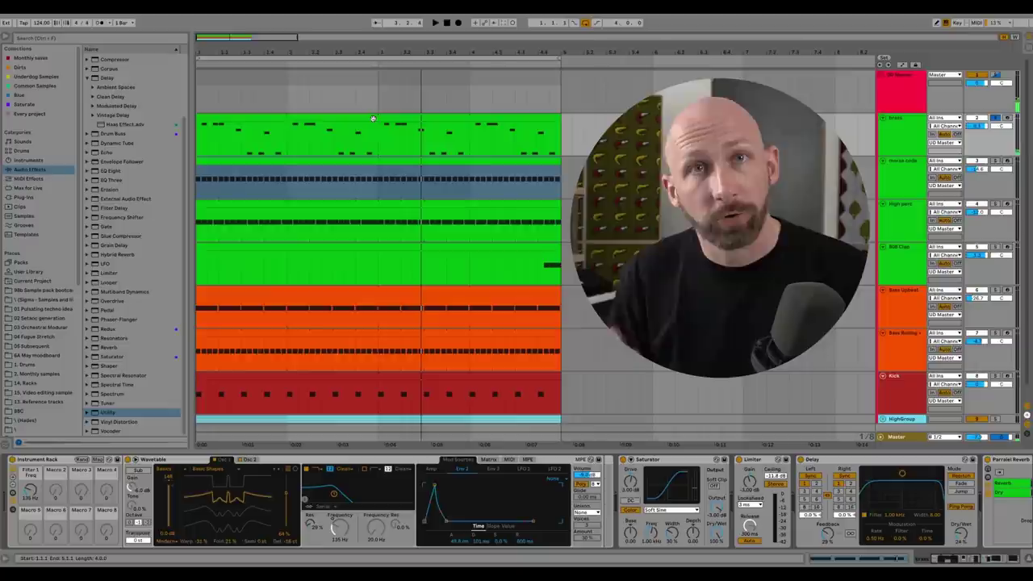
- Open the brass clip in the piano roll and select the second A#3 note
double_click(373, 119)
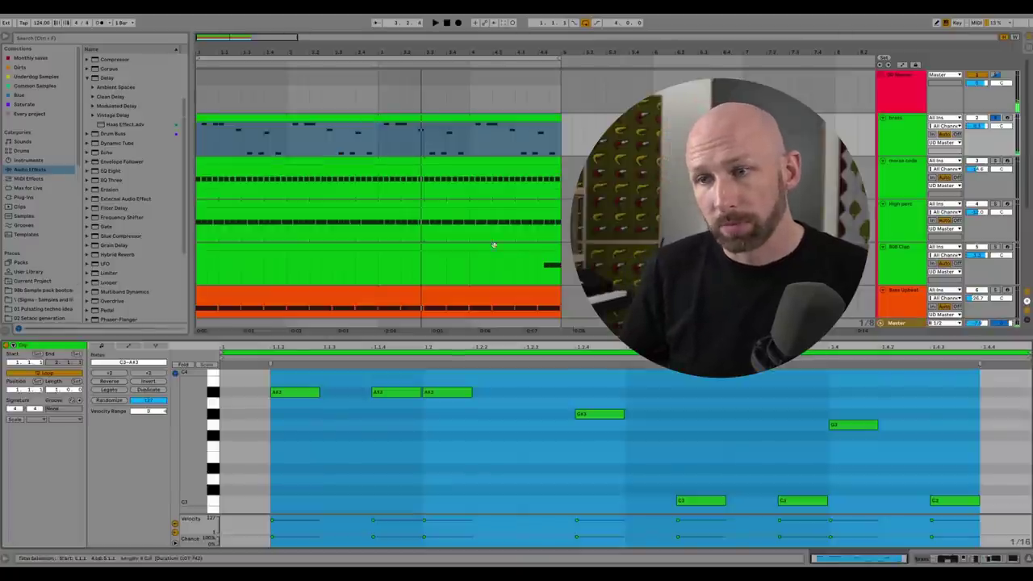
left_click(456, 478)
scroll(454, 474, "down", 1)
scroll(454, 474, "up", 1)
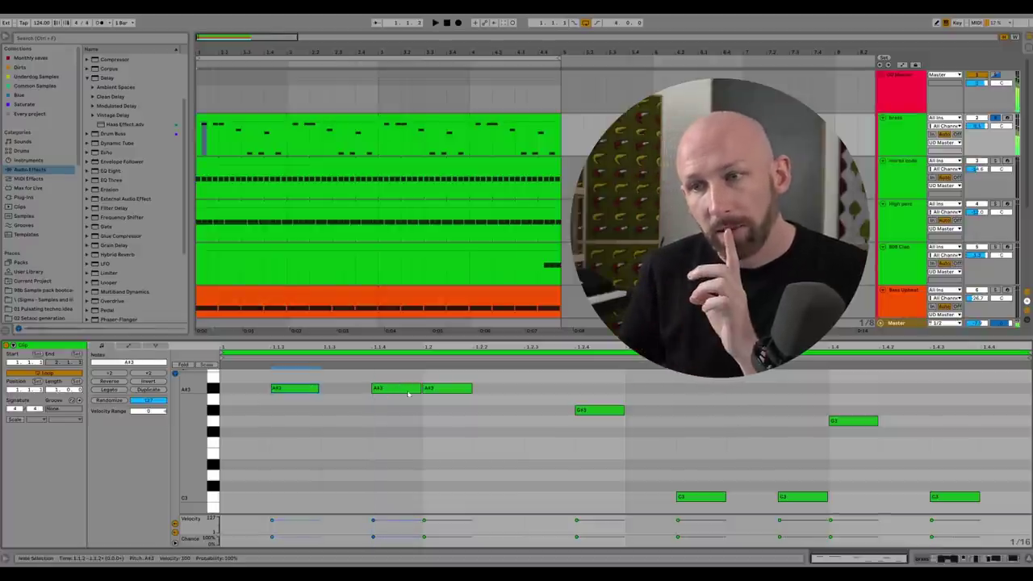
left_click(407, 391)
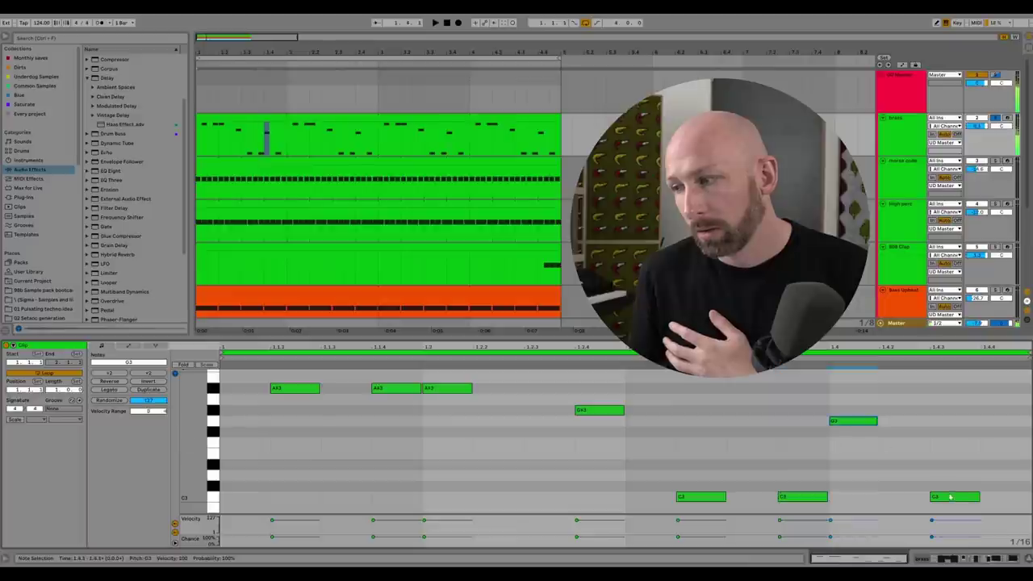
left_click(296, 389)
left_click(853, 421)
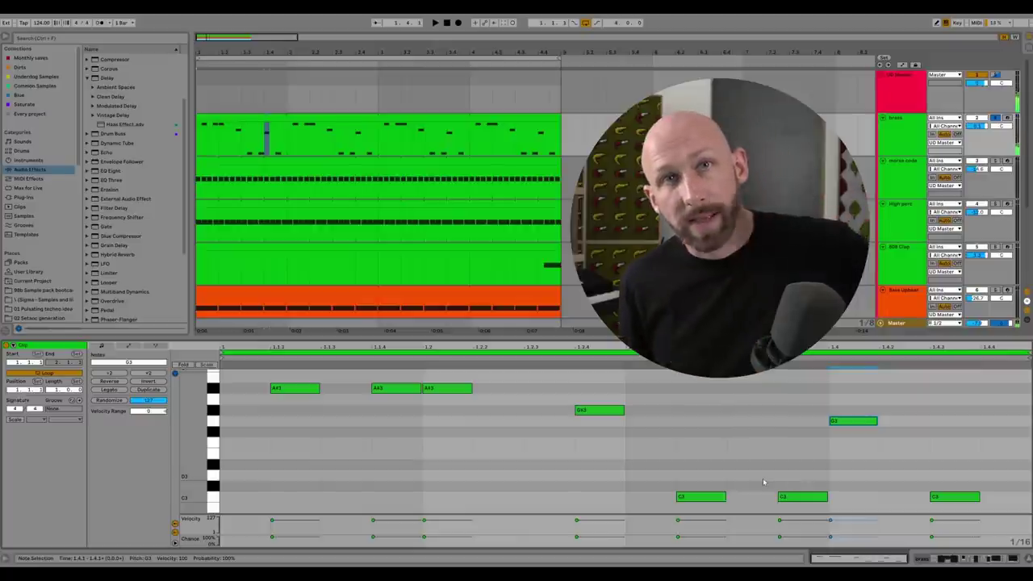
left_click_drag(635, 477, 1000, 510)
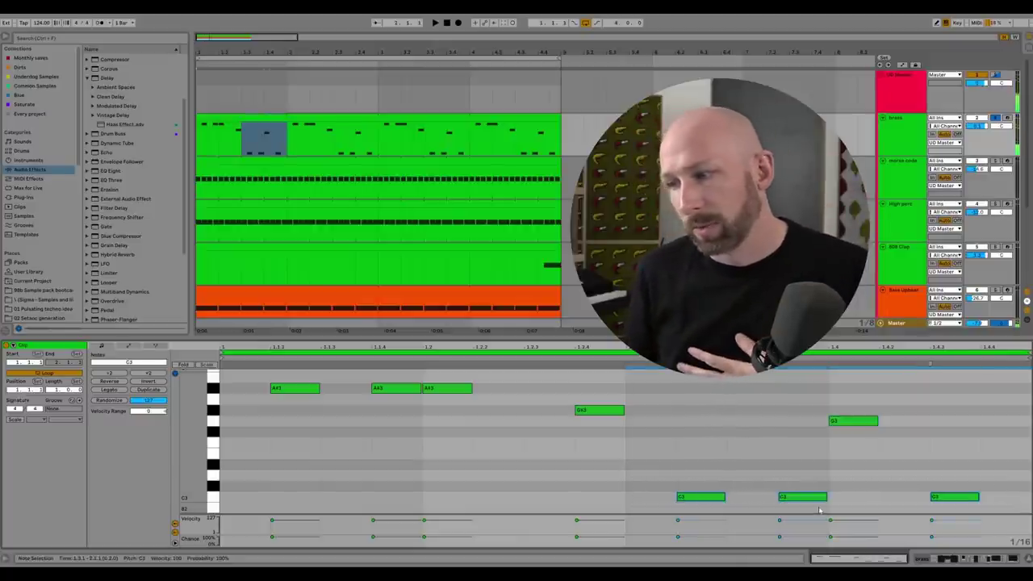
left_click(297, 390)
left_click(393, 390)
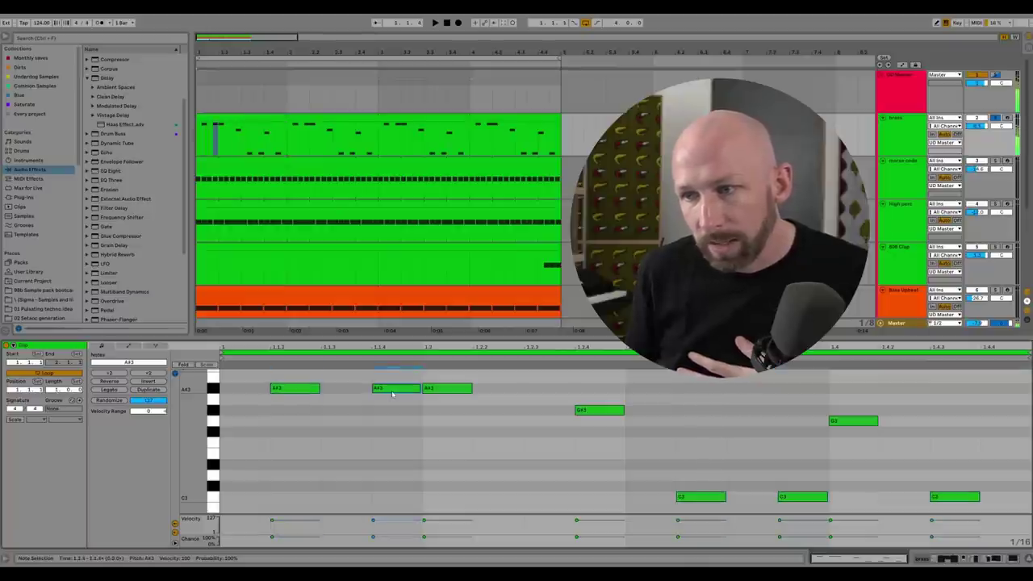
left_click(595, 408)
left_click(802, 497)
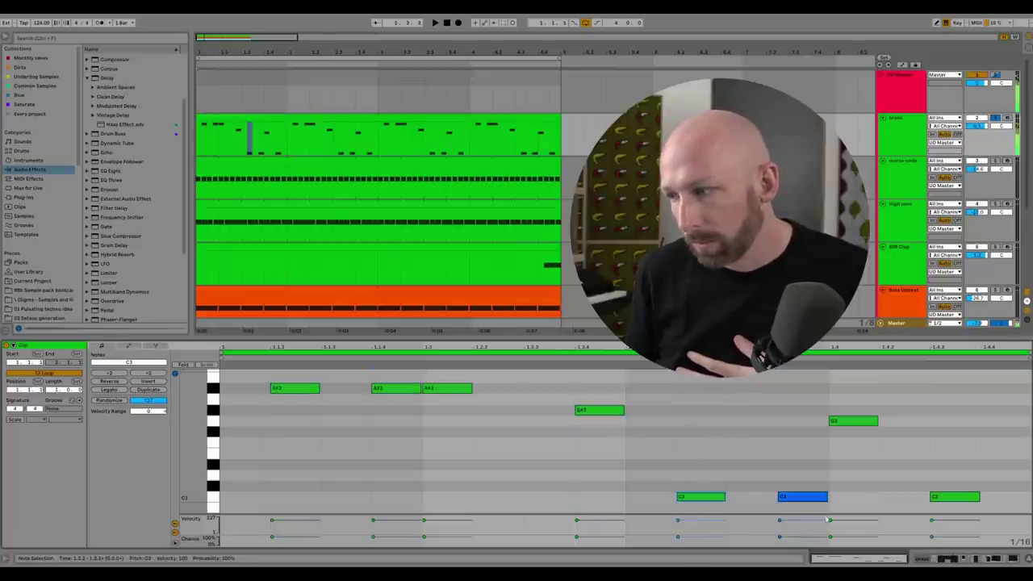
left_click(803, 497)
left_click(955, 498)
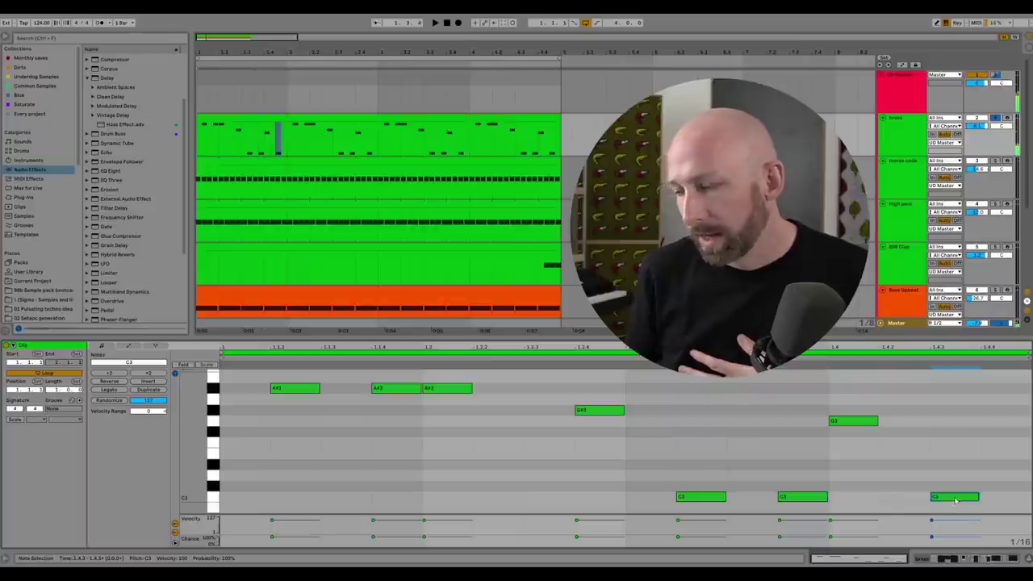
left_click(435, 388)
left_click(862, 421)
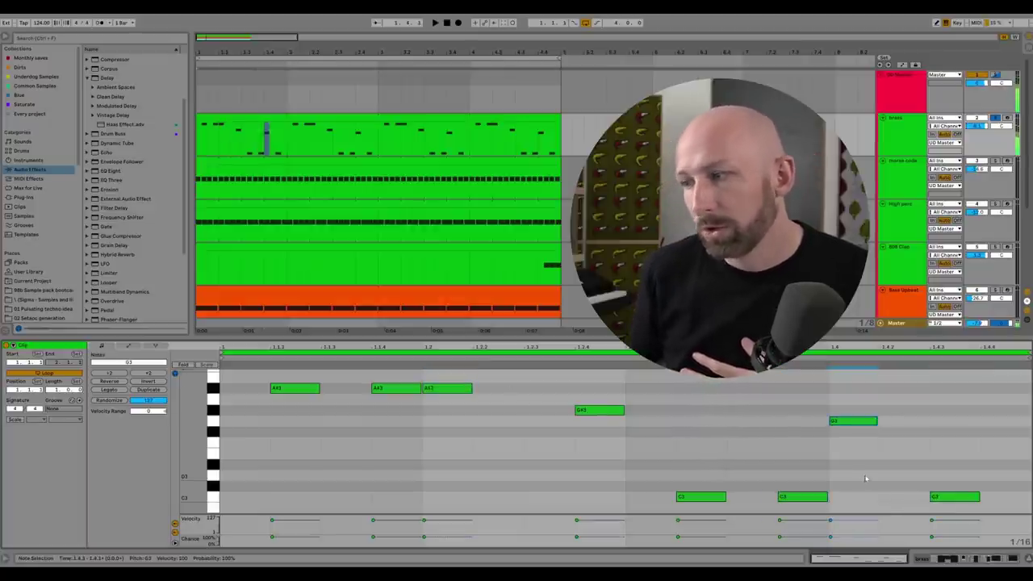
left_click(826, 495)
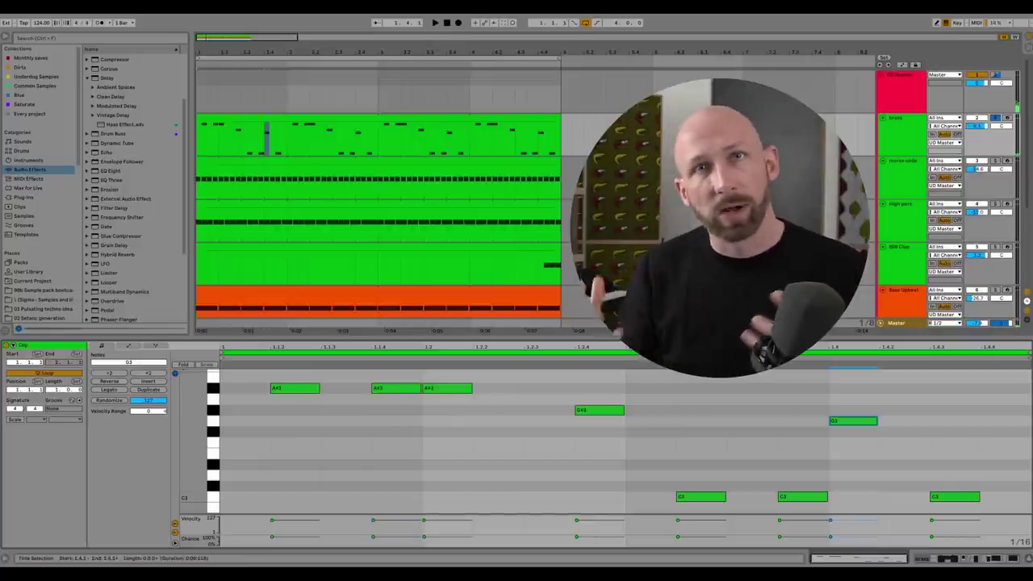
- Check the Kick track, play and stop the arrangement, and clear the clip's time selection
scroll(379, 201, "down", 1)
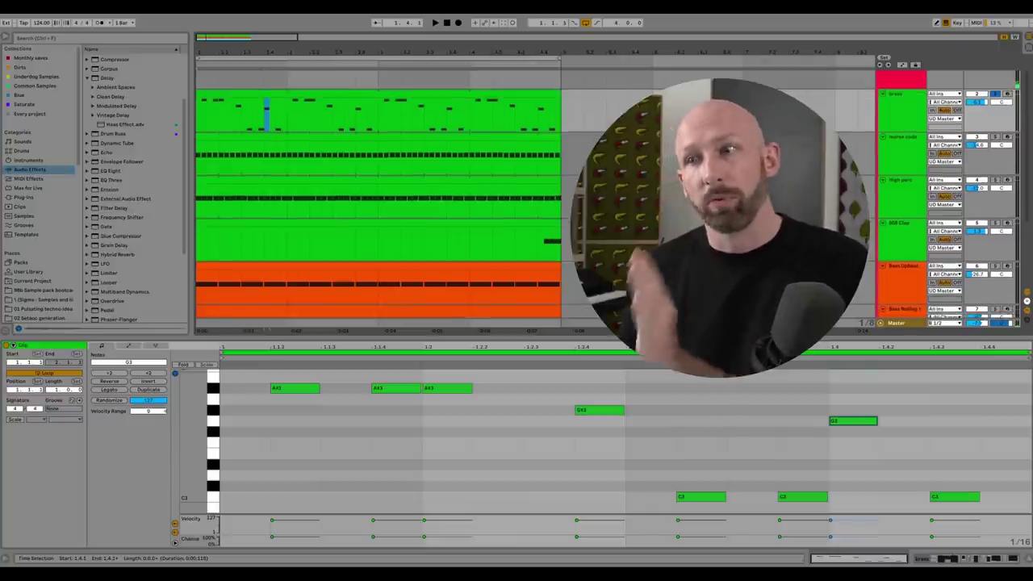
scroll(380, 202, "down", 3)
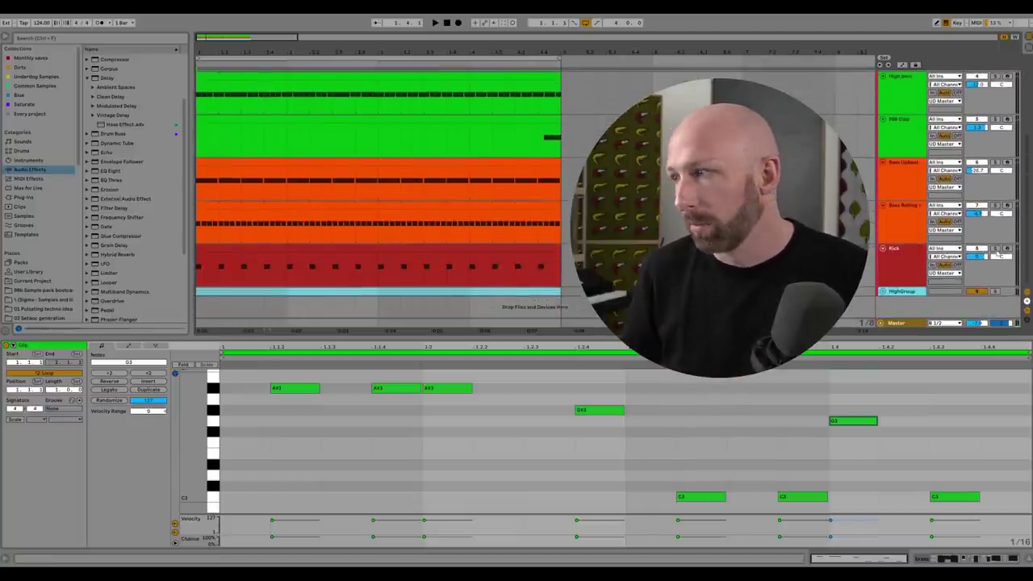
scroll(379, 194, "up", 4)
key("space")
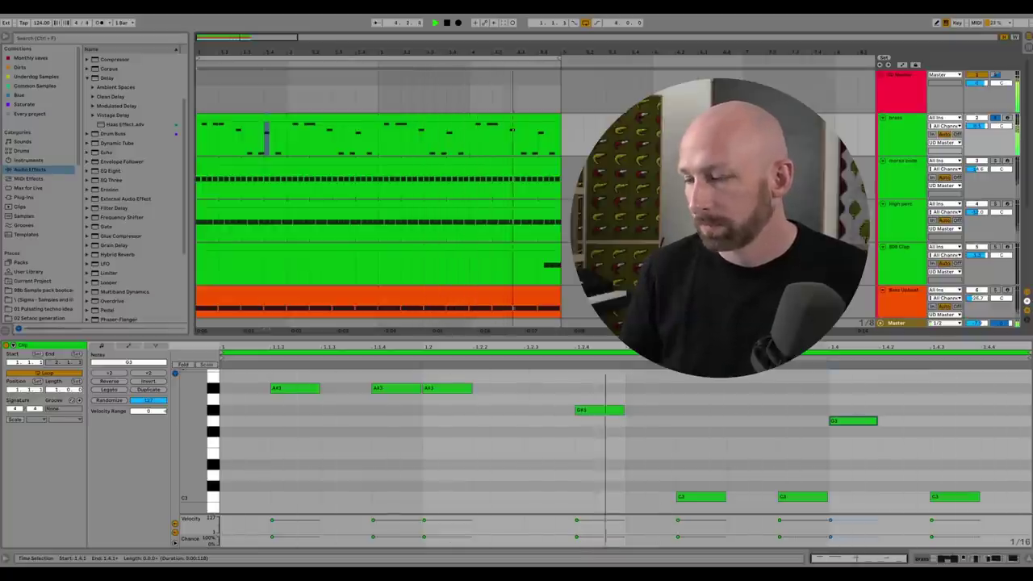
key("space")
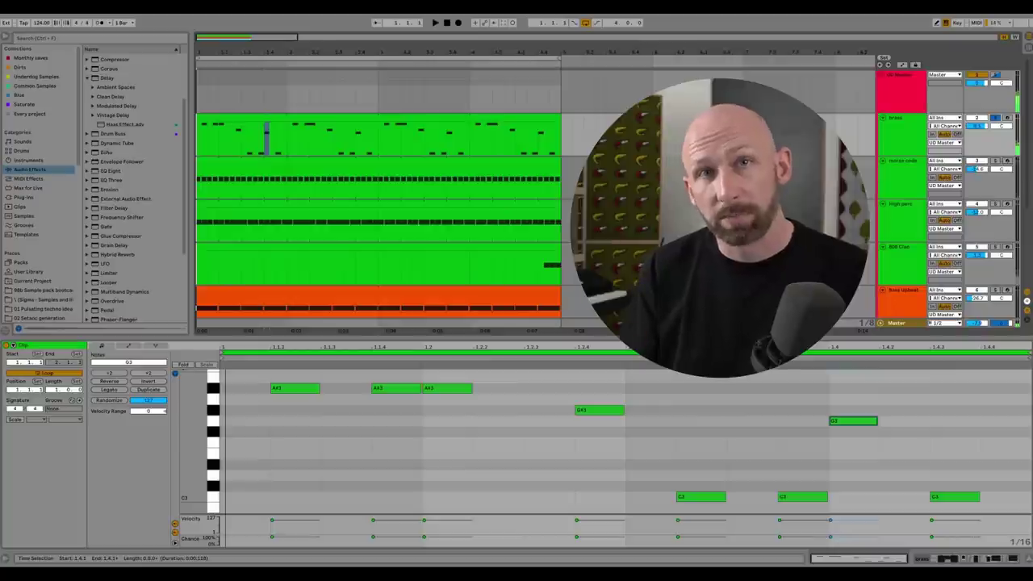
left_click(448, 23)
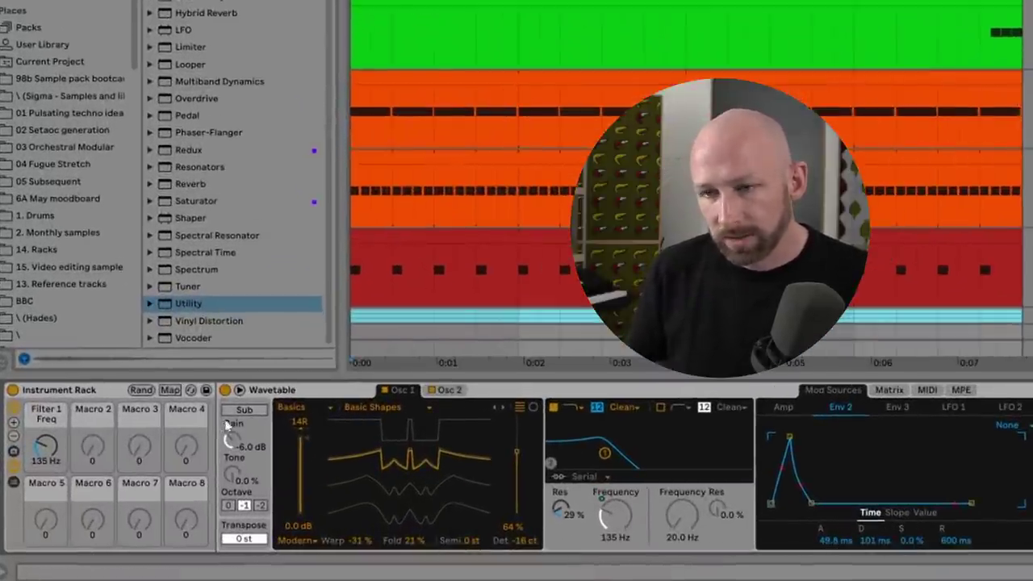
- Compare the brass Wavetable's Osc 1 and Osc 2 wavetables, ending on Osc 1
left_click(355, 392)
left_click(450, 390)
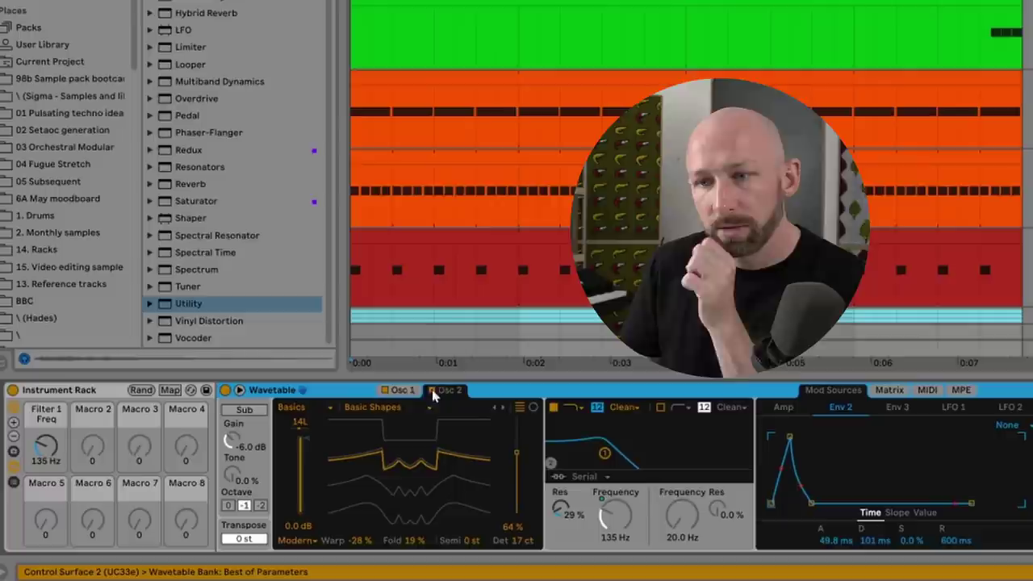
left_click(404, 390)
left_click(453, 390)
left_click(406, 390)
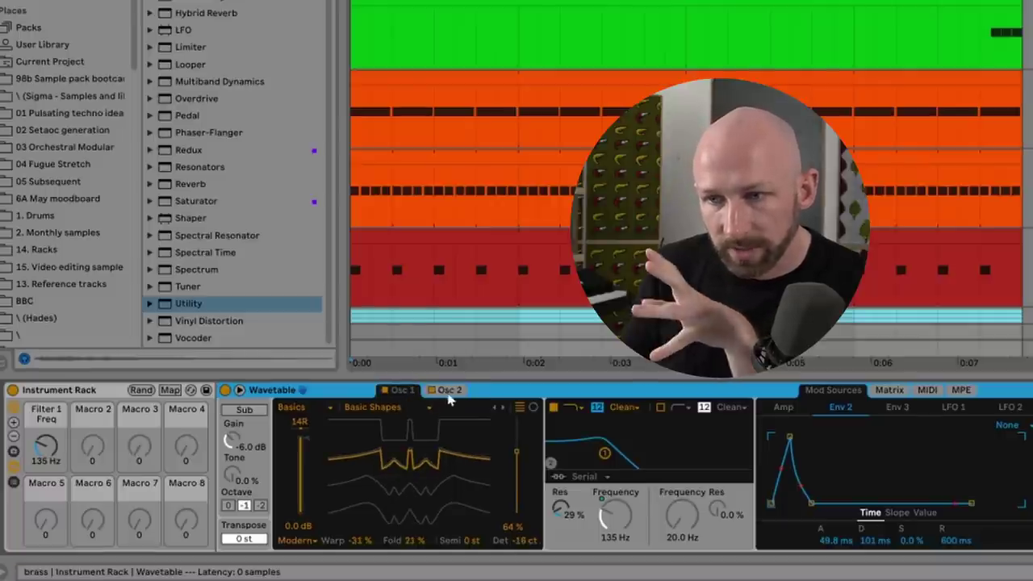
left_click(450, 390)
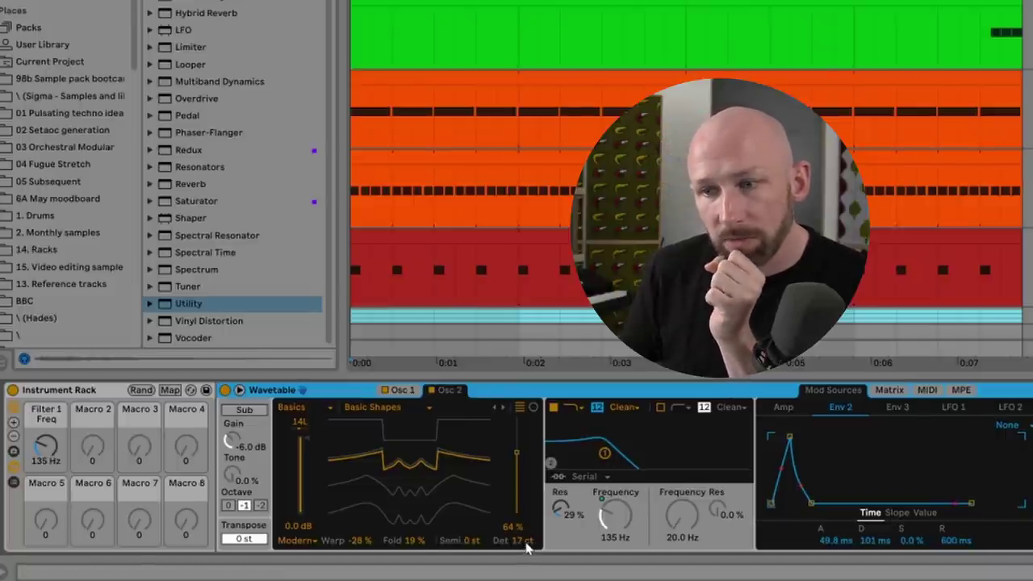
left_click(404, 390)
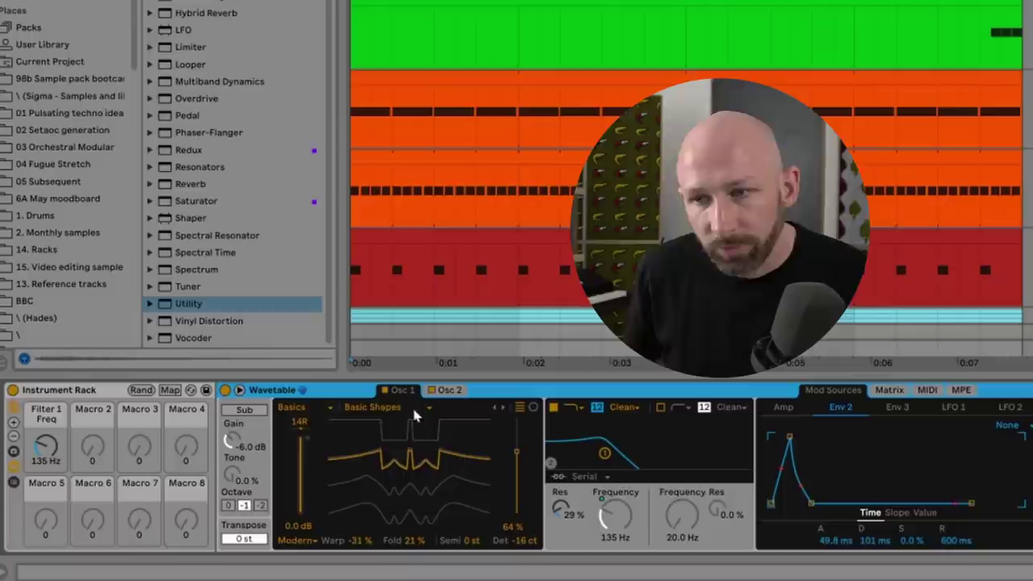
left_click(450, 390)
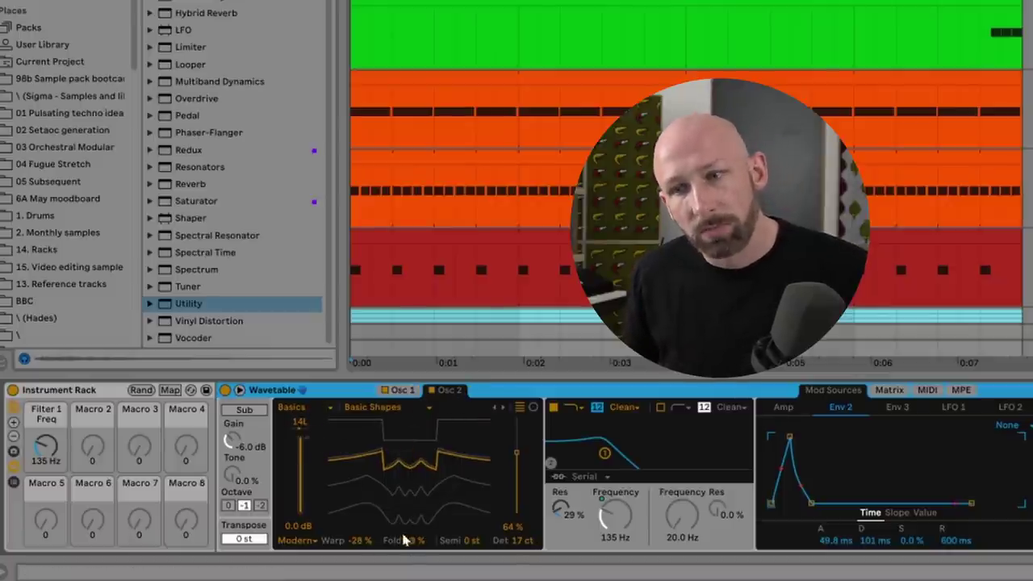
left_click(401, 391)
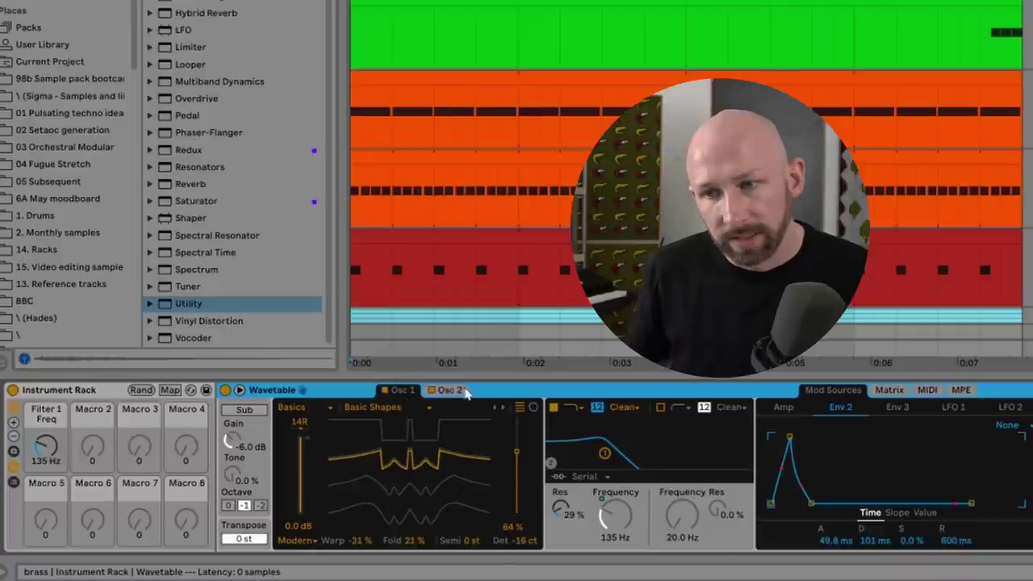
left_click(450, 391)
left_click(410, 391)
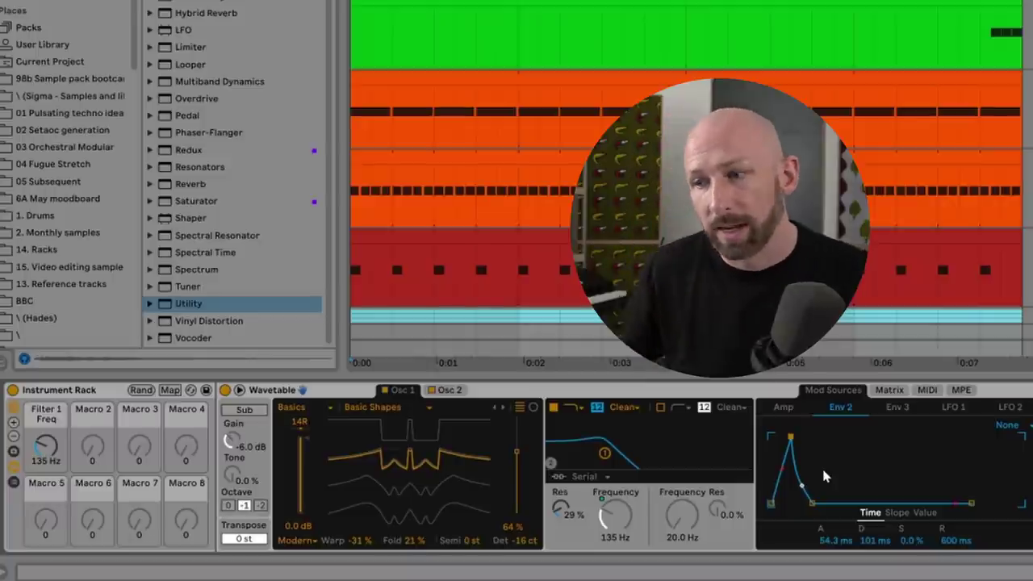
- Drop Env 2 attack to 0 ms, start playback, then raise it to 101 ms while listening
left_click_drag(835, 540, 833, 551)
key("space")
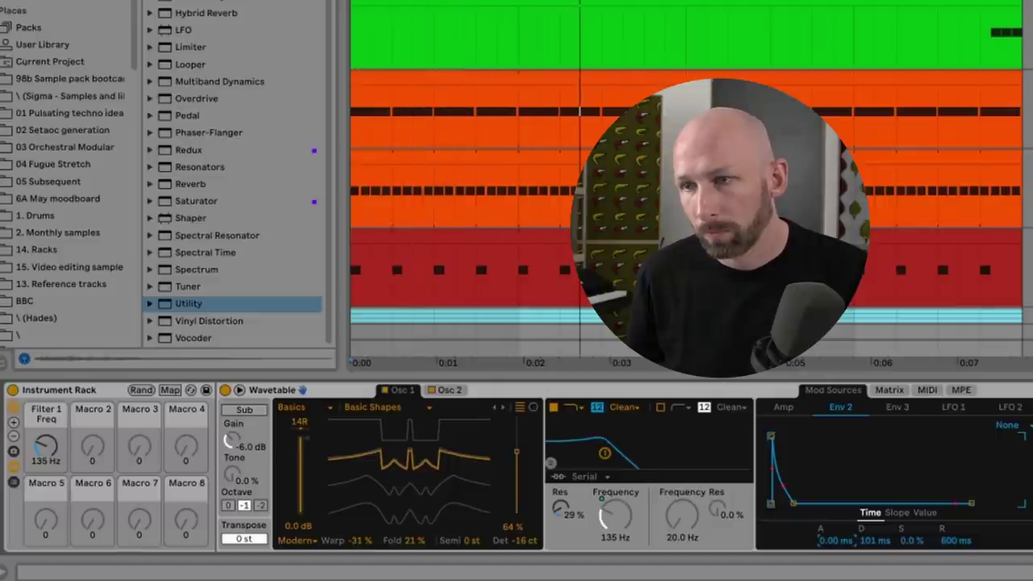
left_click_drag(835, 539, 835, 497)
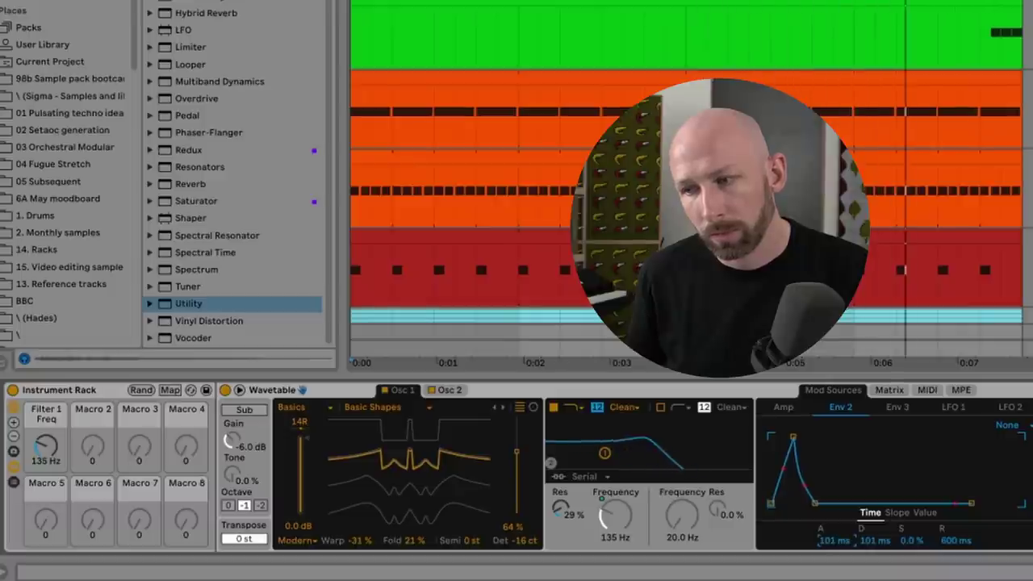
- Map Env 2 attack to Macro 2 and rename that macro FILTER ATTACK
right_click(830, 541)
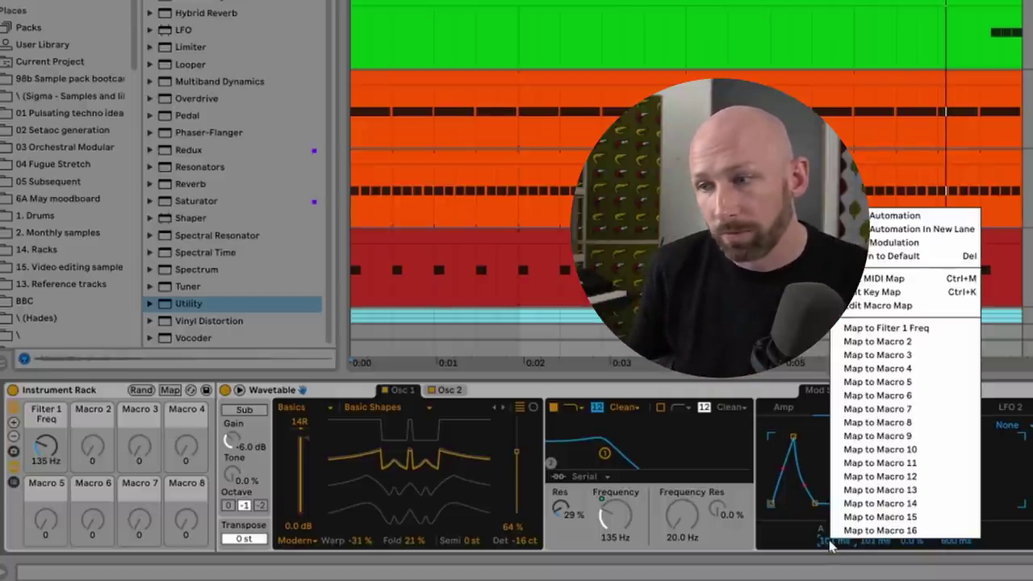
left_click(880, 341)
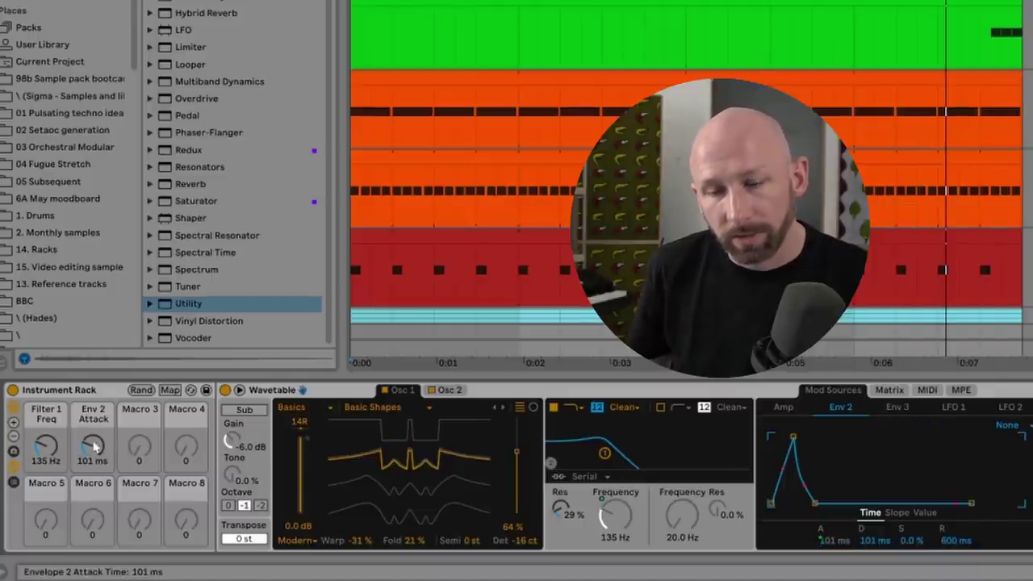
left_click(94, 415)
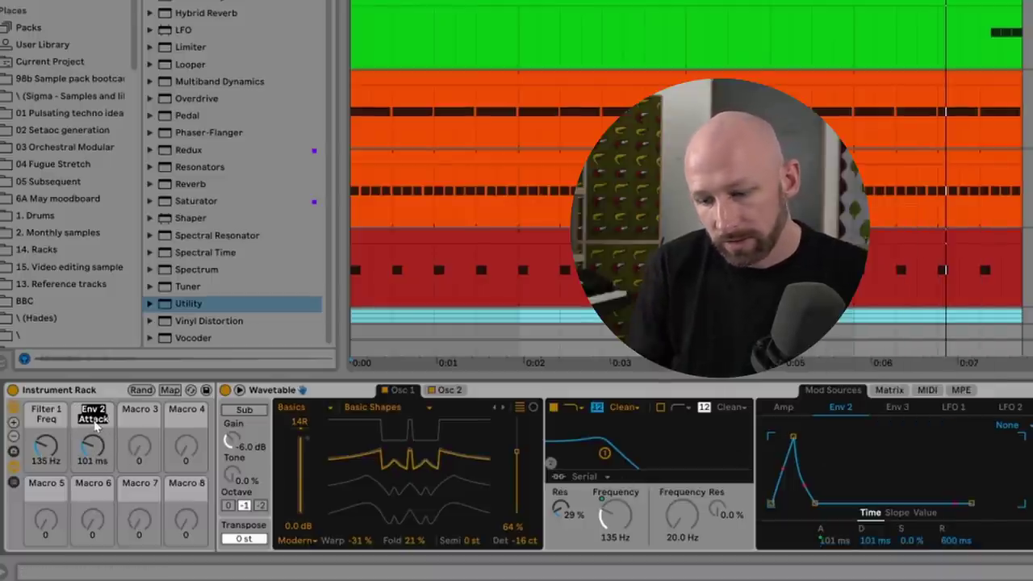
type("FILTER ATTACK")
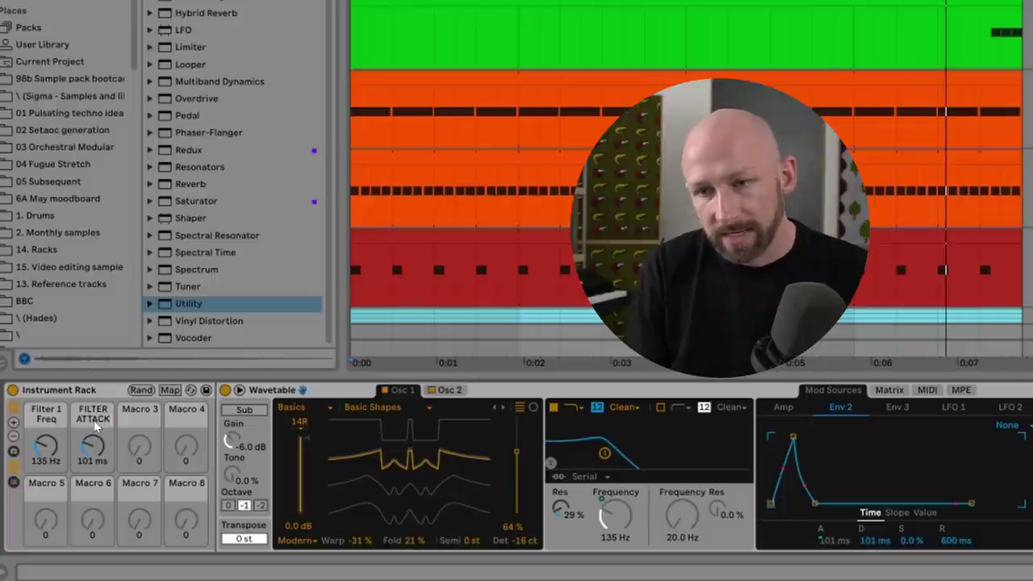
- Colour the FILTER ATTACK macro purple and show the Macro Mappings list
right_click(96, 428)
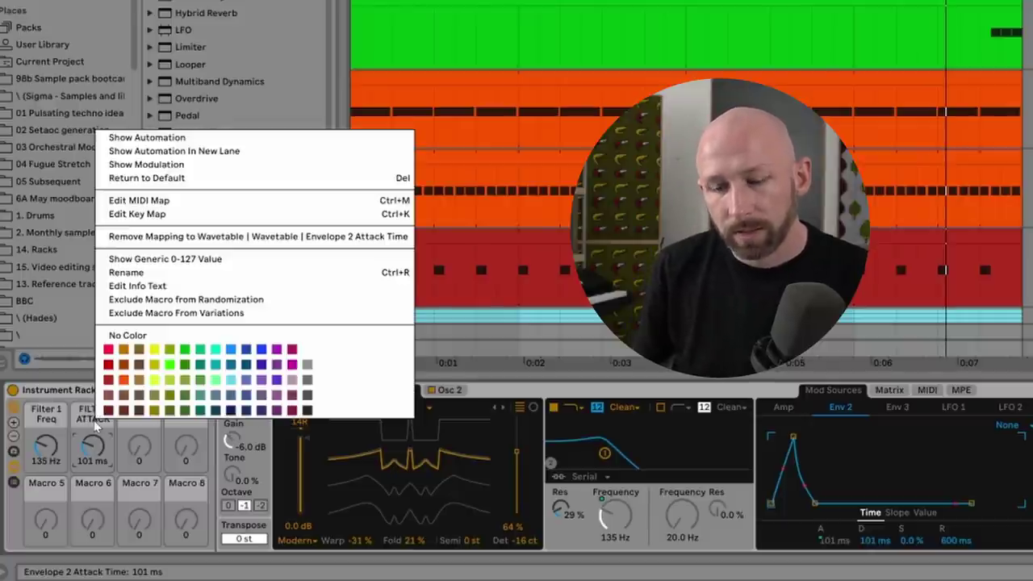
left_click(263, 383)
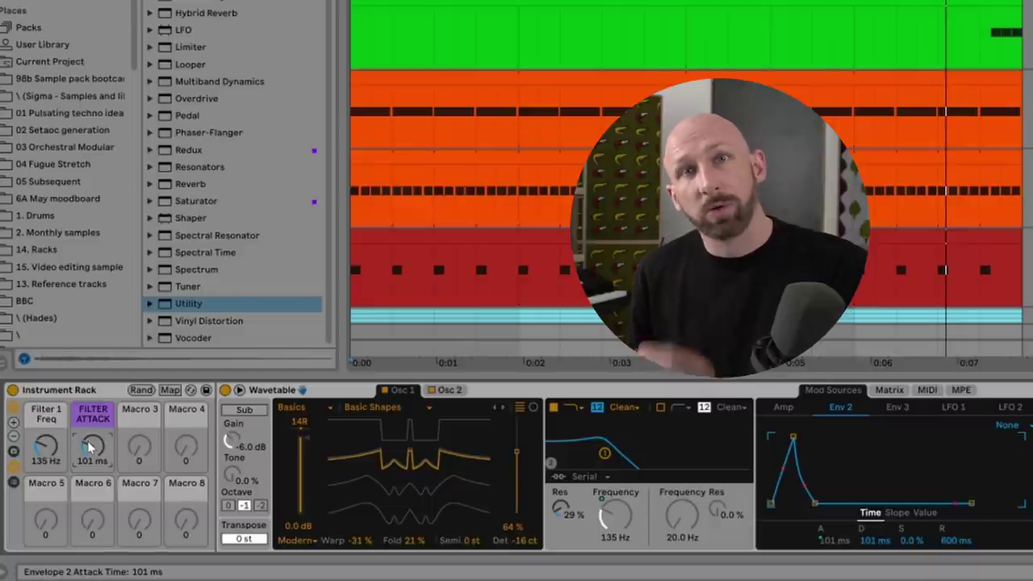
left_click(170, 390)
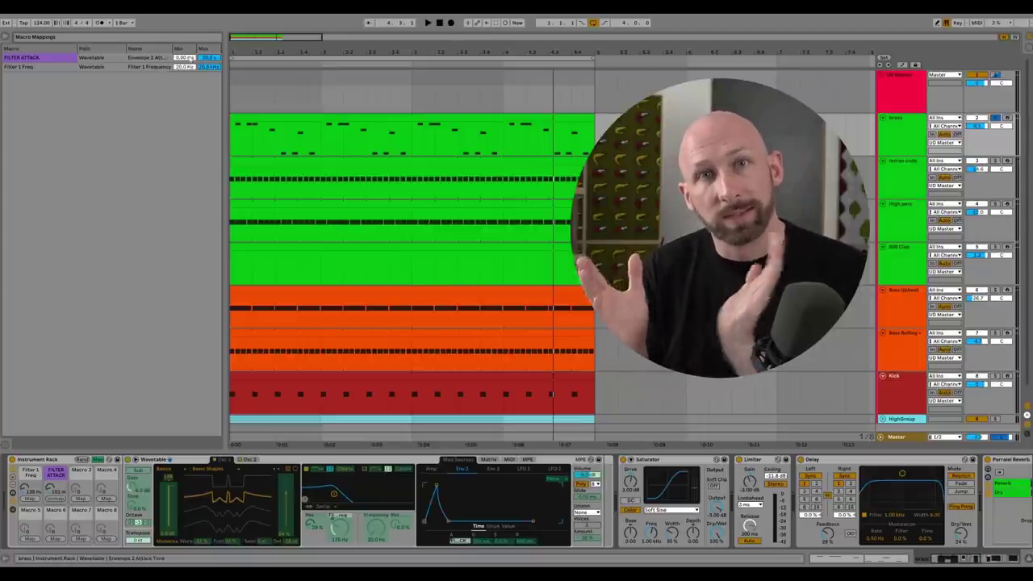
- Inspect the FILTER ATTACK mapping, leave Map mode, and set the attack to 10.0 ms
left_click(189, 58)
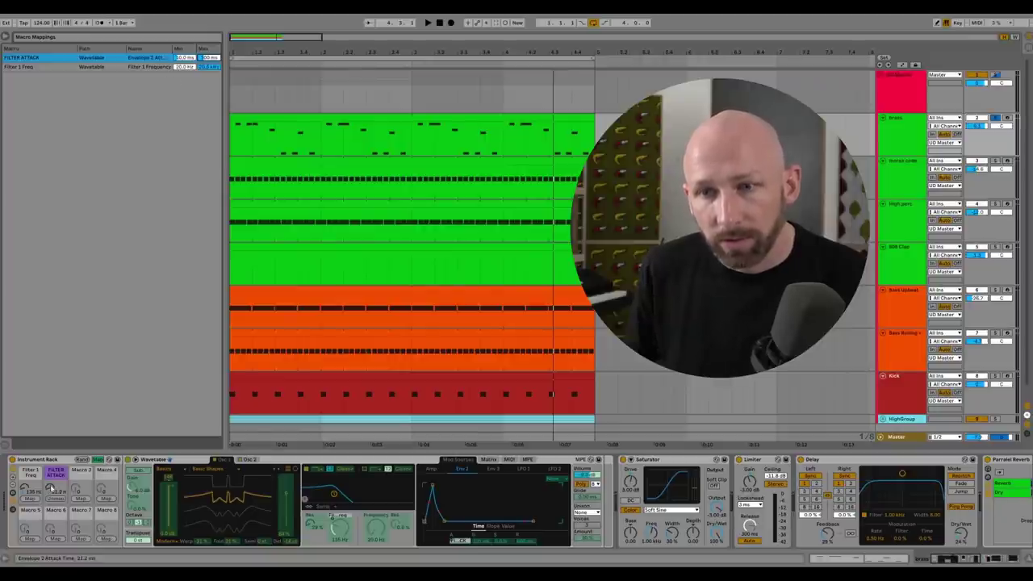
left_click(97, 459)
left_click_drag(55, 490, 56, 480)
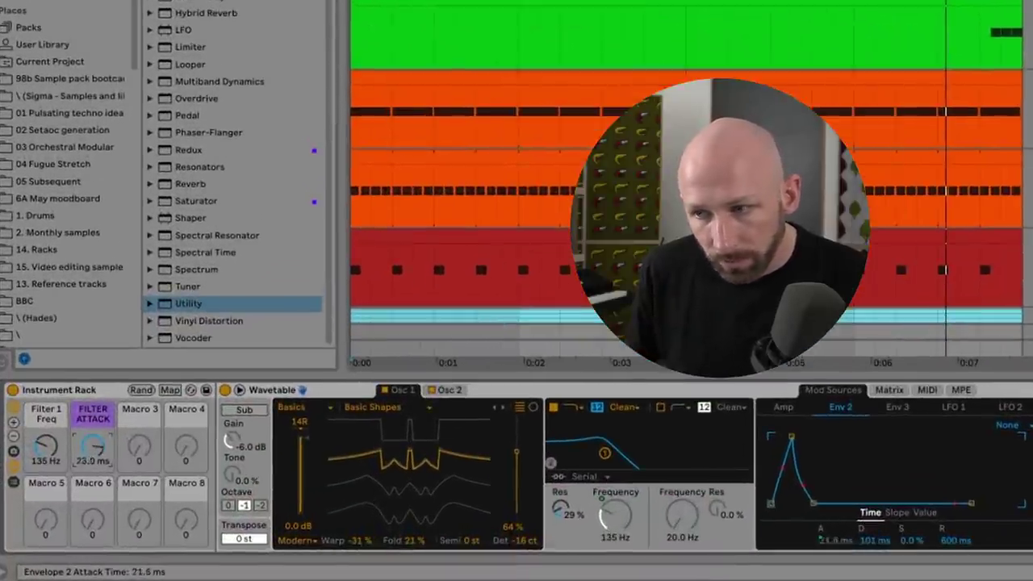
left_click_drag(827, 540, 827, 565)
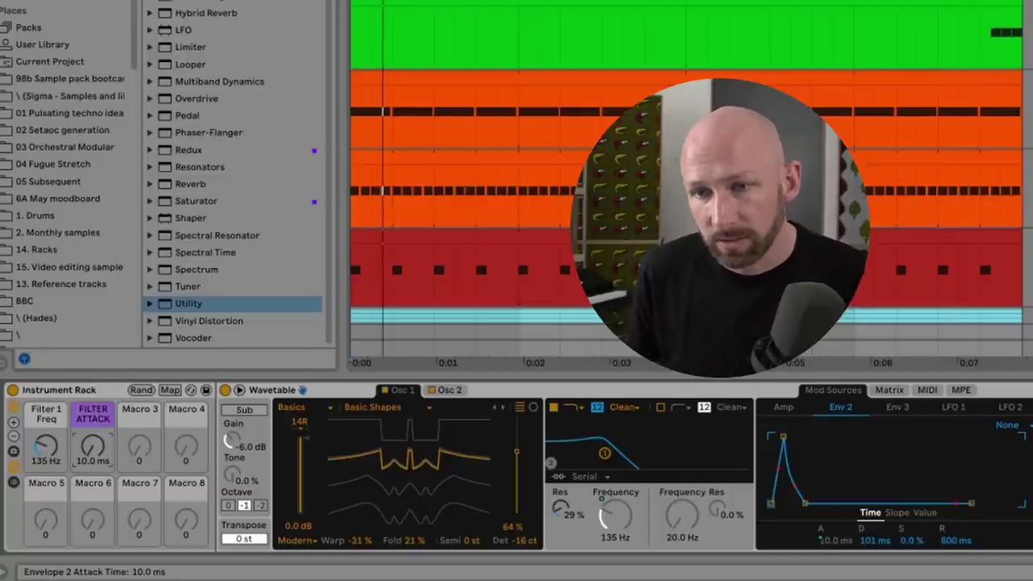
- Raise FILTER ATTACK to 20.1 ms while listening and start renaming Filter 1 Freq to Filter Cutoff
mouse_move(92, 449)
left_mouse_down()
mouse_move(92, 420)
mouse_move(91, 457)
left_mouse_up()
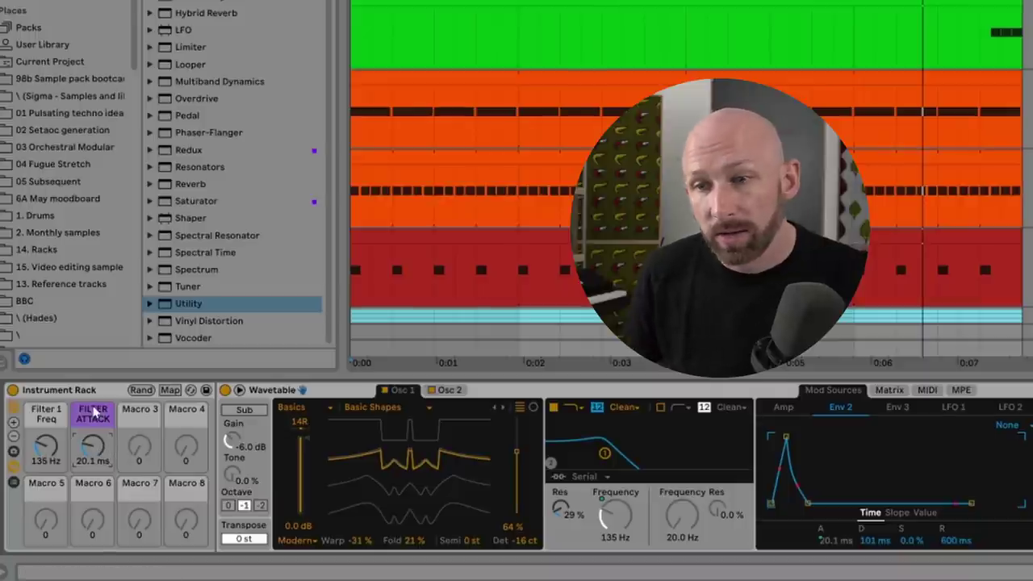
left_click(46, 418)
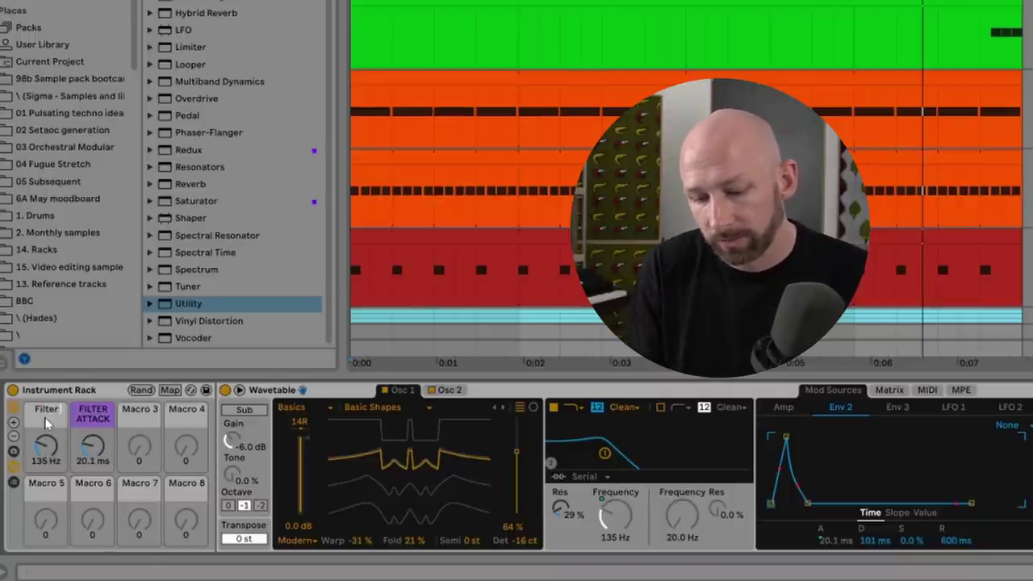
- Colour the Filter Cutoff macro yellow, set it to 361 Hz, and FILTER ATTACK to 27.5 ms
right_click(47, 418)
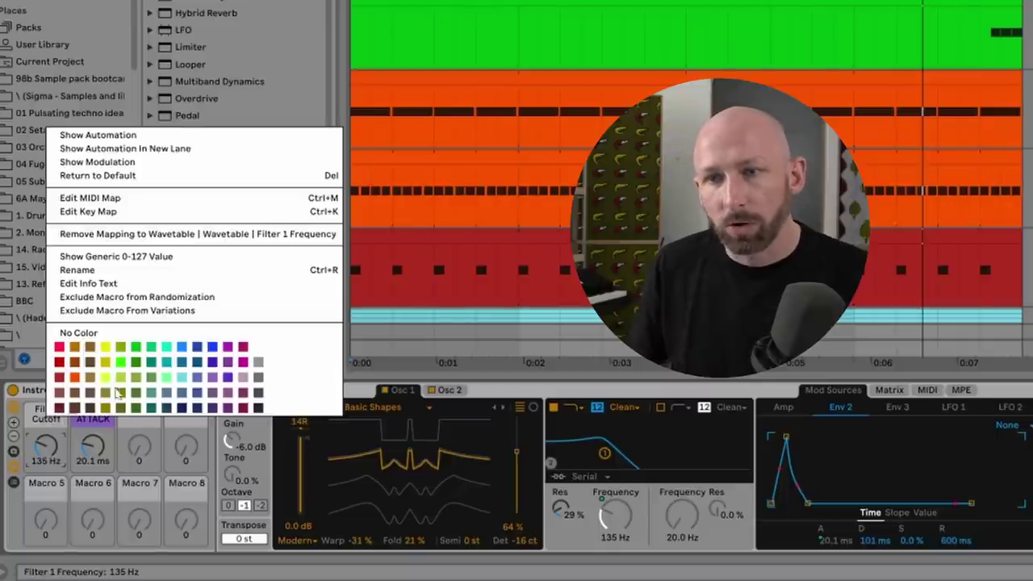
left_click(105, 347)
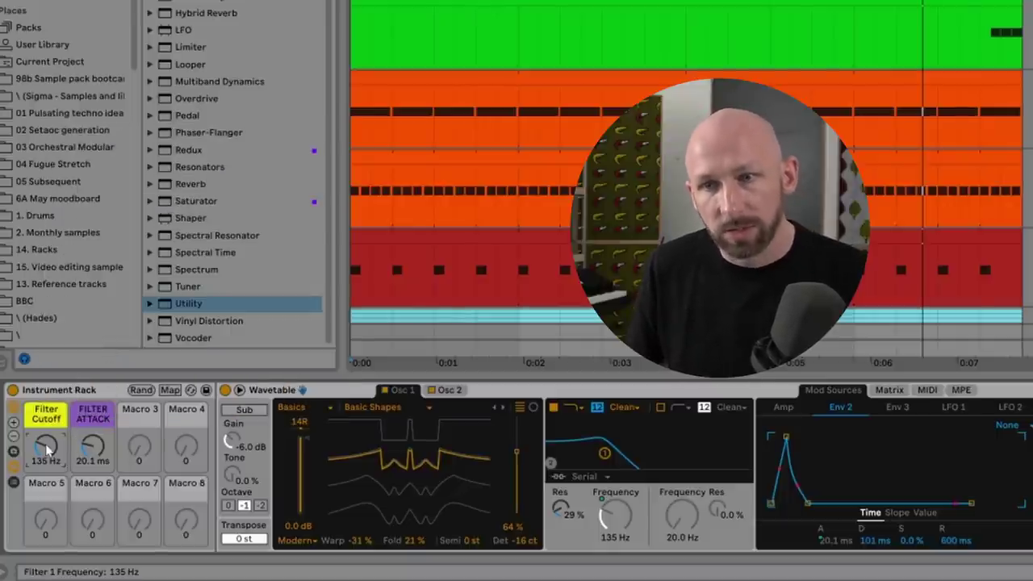
left_click_drag(46, 446, 46, 411)
mouse_move(83, 454)
left_mouse_down()
mouse_move(83, 428)
mouse_move(46, 472)
mouse_move(46, 452)
mouse_move(92, 463)
left_mouse_up()
mouse_move(46, 452)
left_mouse_down()
mouse_move(46, 419)
mouse_move(46, 464)
mouse_move(92, 446)
mouse_move(93, 436)
mouse_move(46, 446)
mouse_move(93, 447)
mouse_move(92, 456)
mouse_move(46, 446)
left_mouse_up()
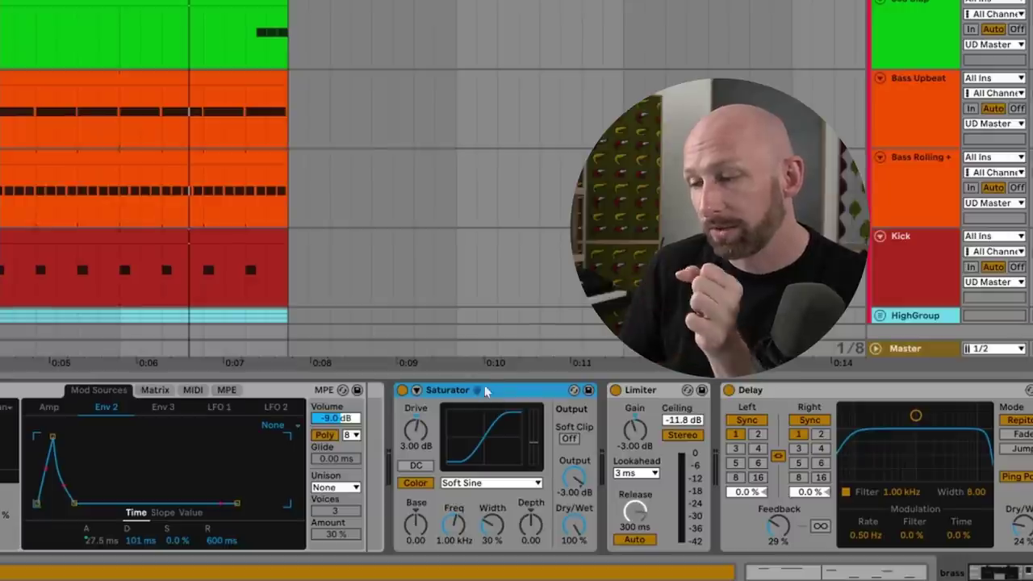
- Scroll the brass chain to reveal Saturator, Limiter, Delay and Parallel Reverb, then select the Limiter
left_click_drag(1001, 575, 1010, 575)
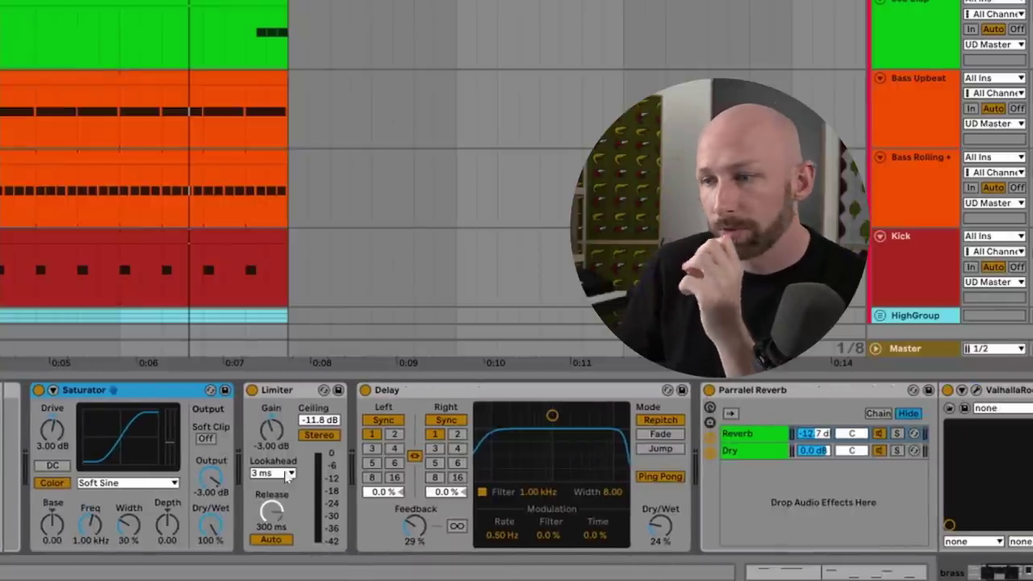
left_click(295, 393)
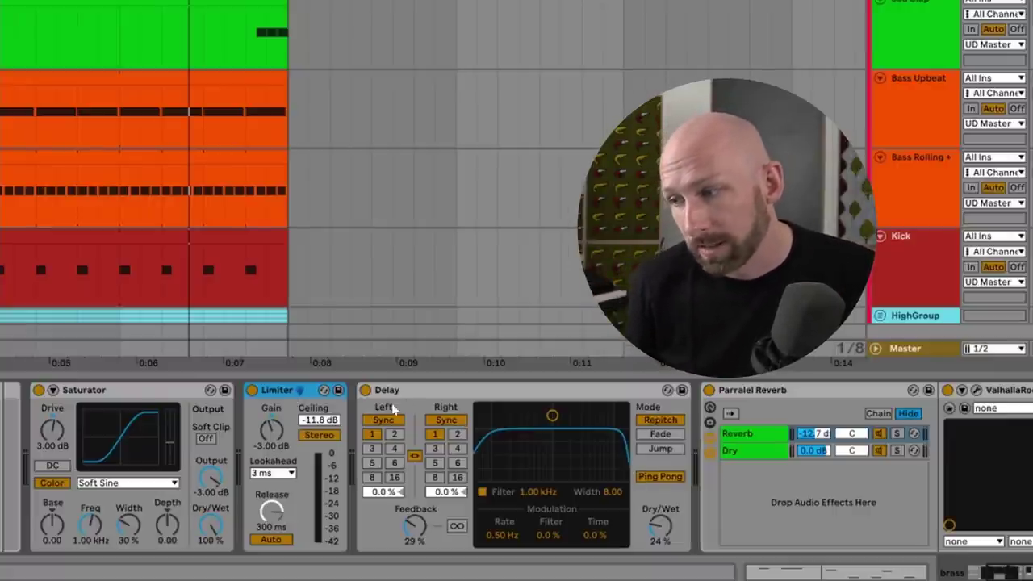
- Select the Parallel Reverb rack and bring the devices after it into view
left_click(1006, 571)
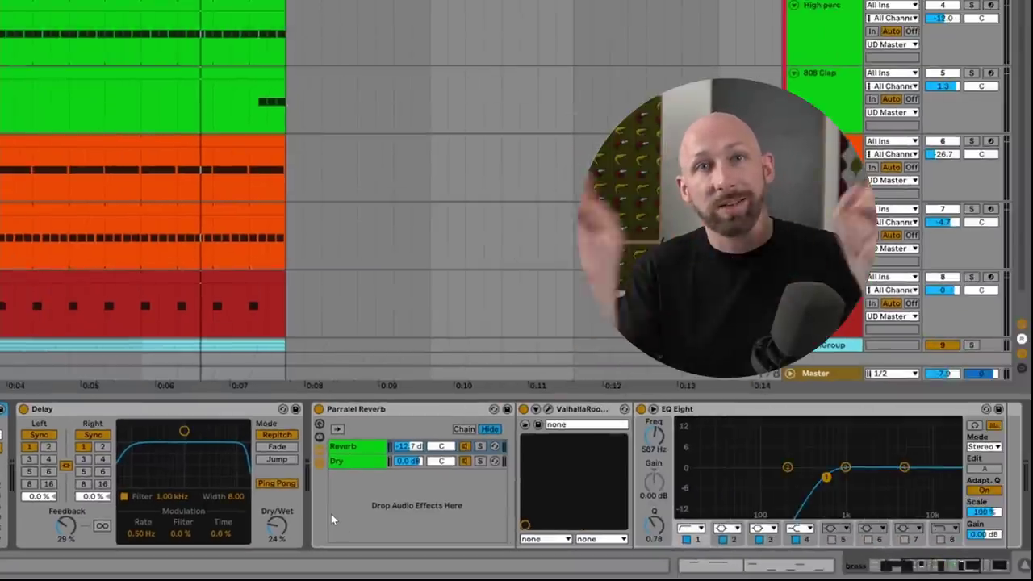
left_click(409, 410)
left_click(936, 565)
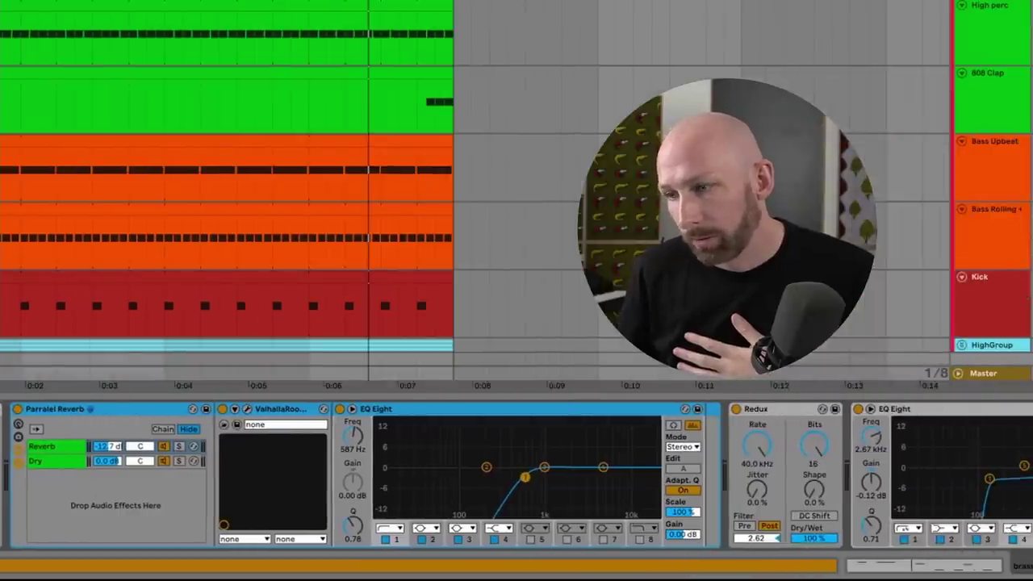
- Show the rack's Reverb chain, solo it, and start playback to hear the reverb alone
left_click(38, 462)
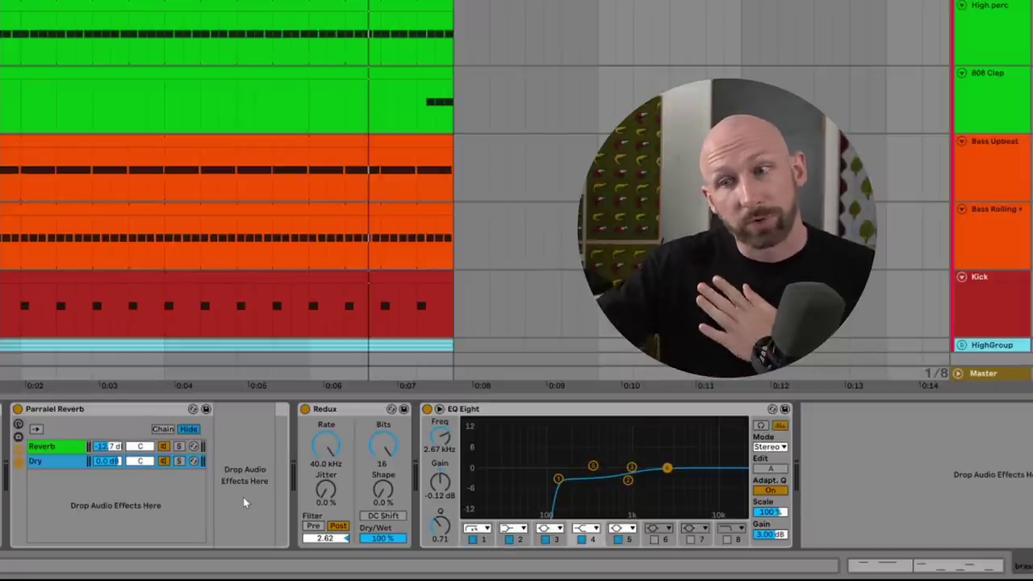
left_click(34, 449)
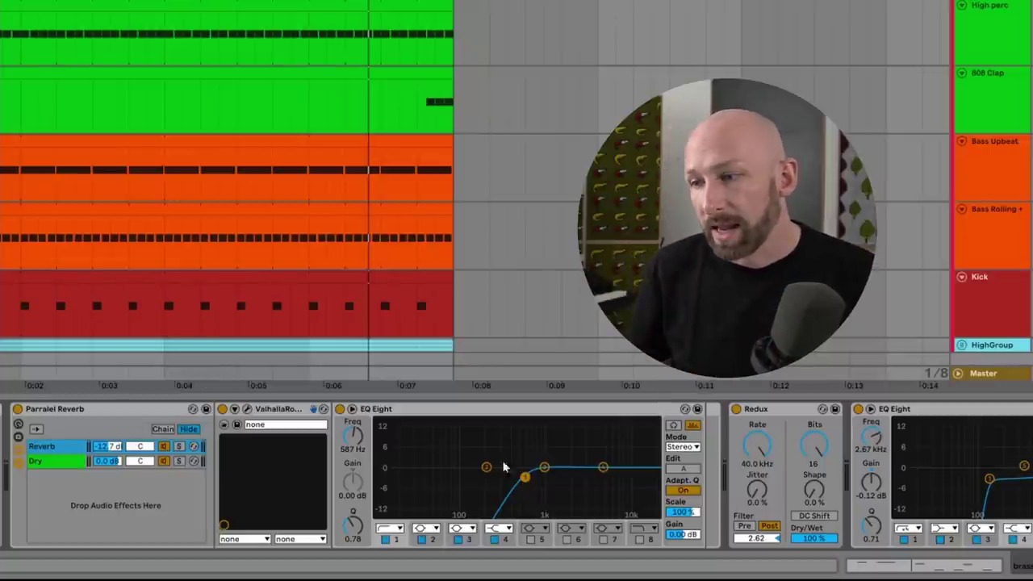
left_click(178, 447)
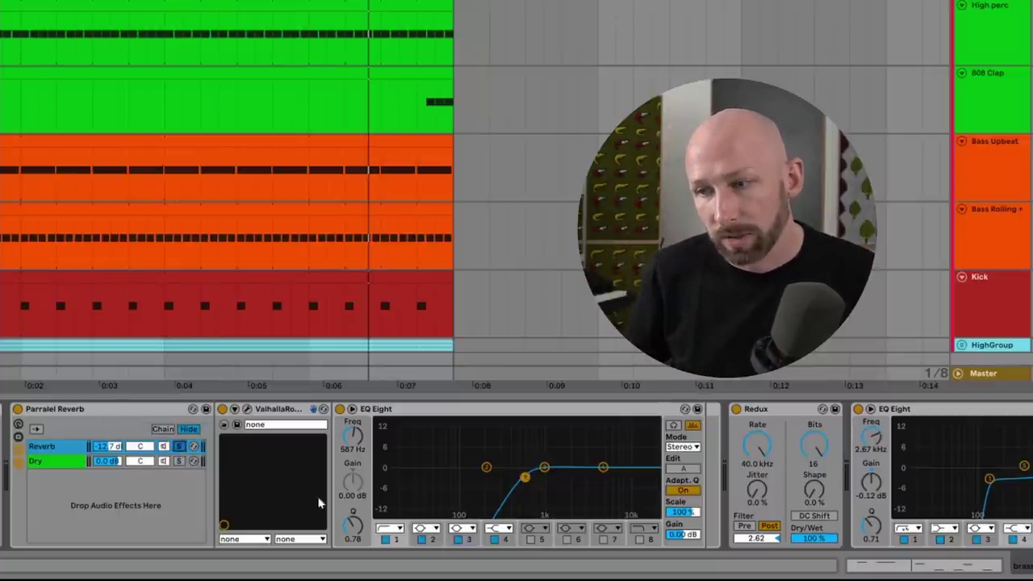
key("space")
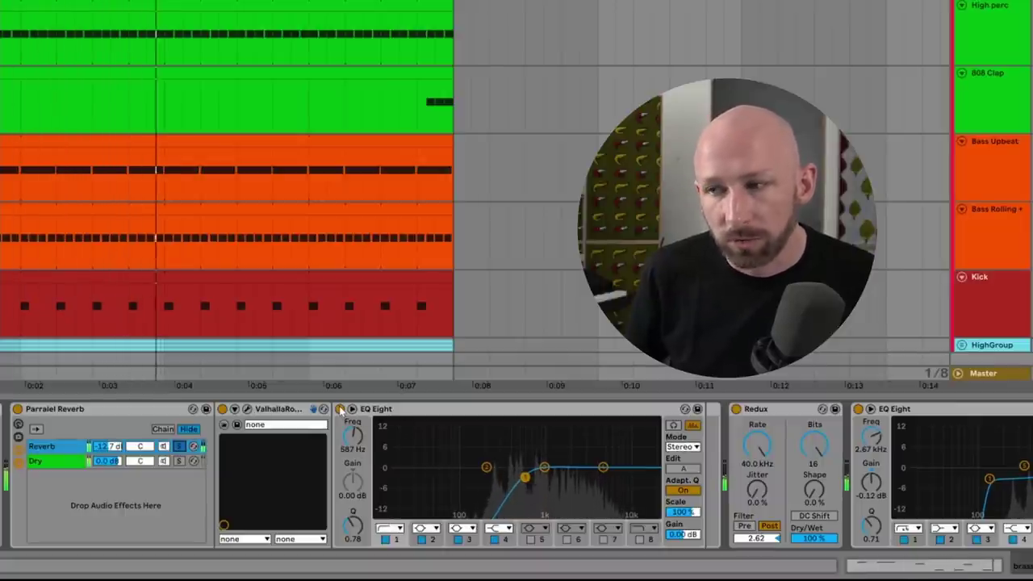
left_click(385, 539)
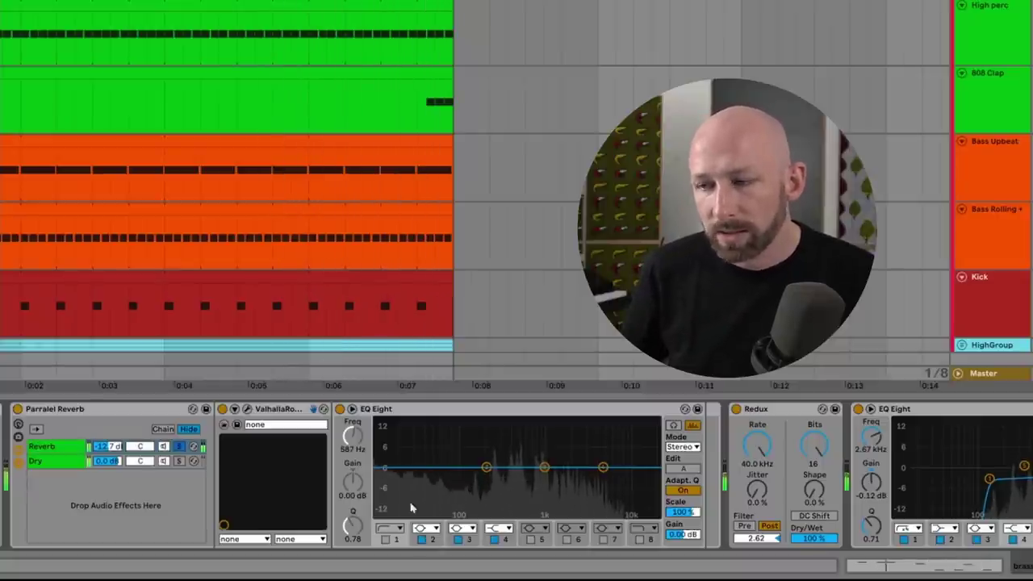
left_click_drag(378, 468, 529, 475)
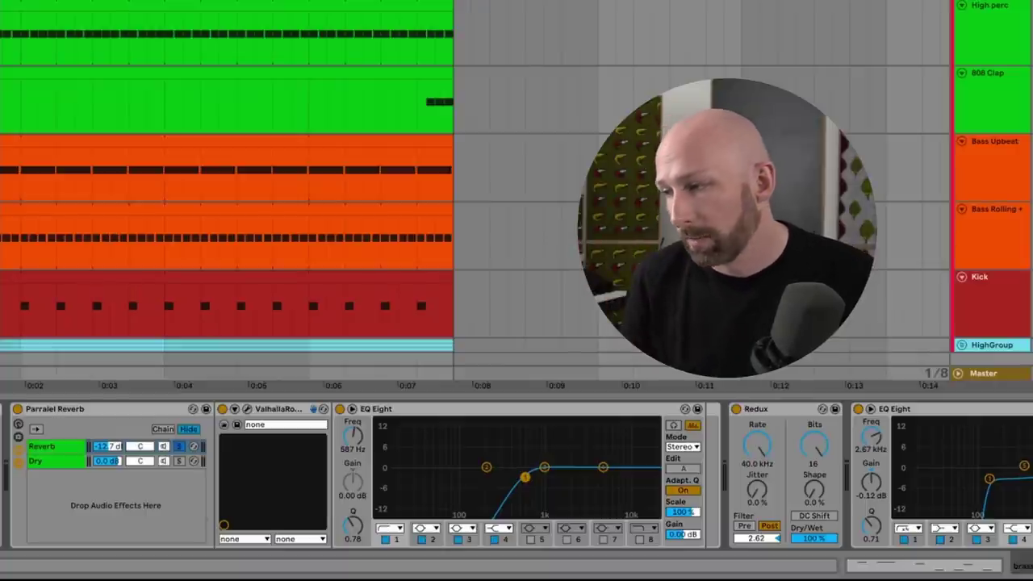
- Crush the Redux sample rate down to about 2 kHz, then select the EQ Eight after it
left_click(771, 409)
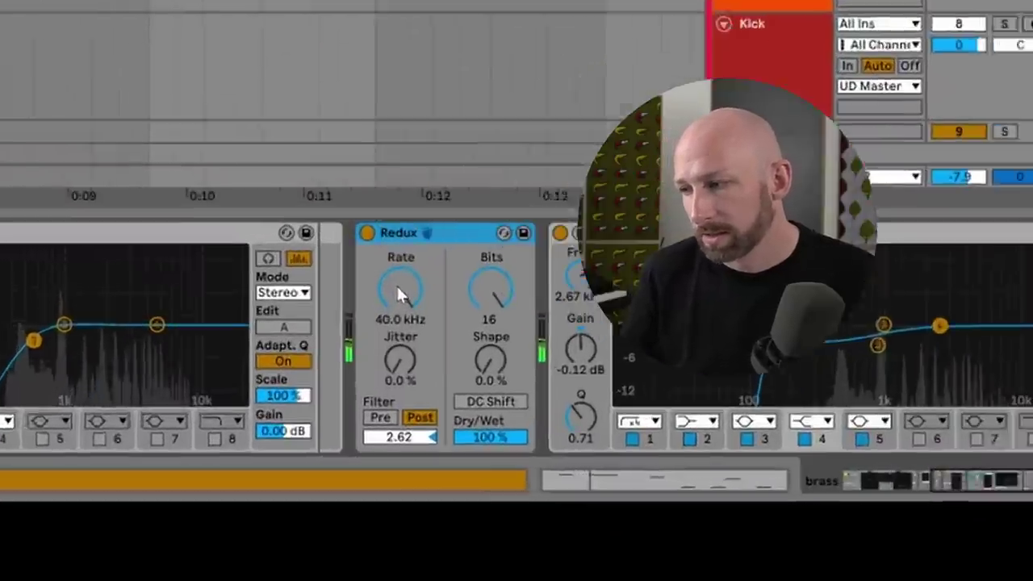
left_click_drag(749, 447, 749, 494)
mouse_move(298, 242)
left_mouse_down()
mouse_move(299, 267)
mouse_move(299, 228)
left_mouse_up()
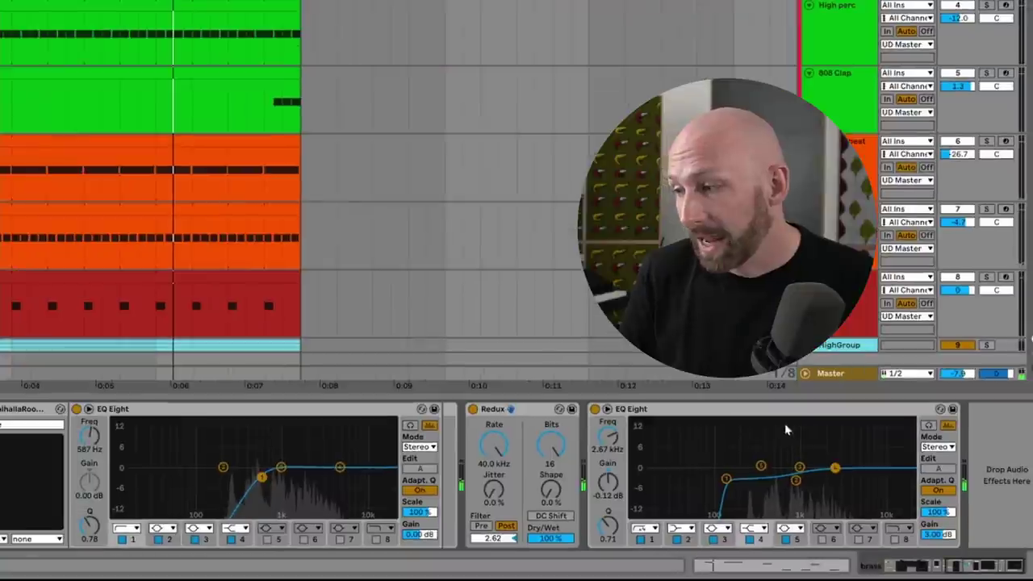
left_click(757, 183)
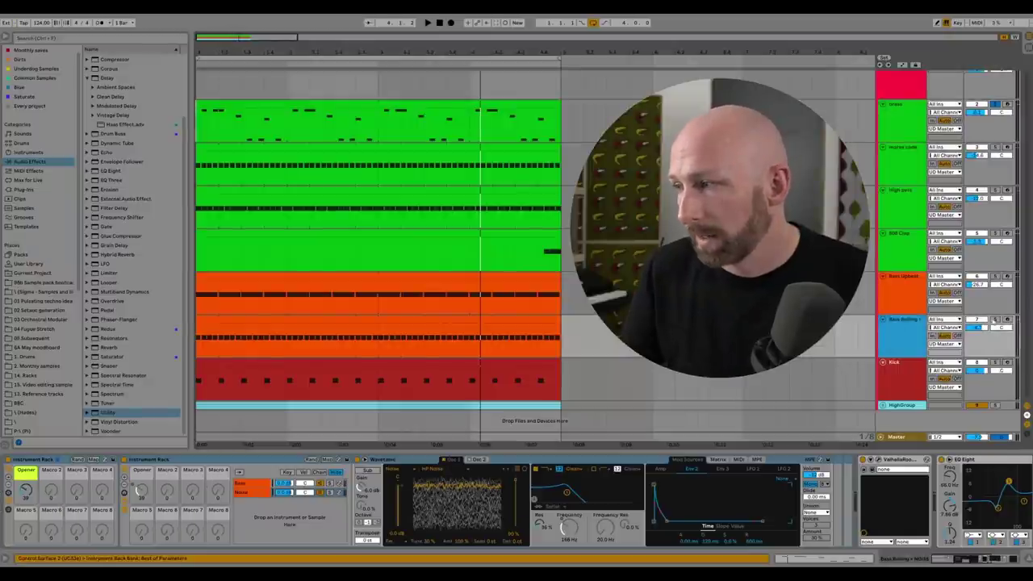
- Play the Bass Rolling track from the song start while riding the Opener macro to open the filter
left_click(198, 331)
key("space")
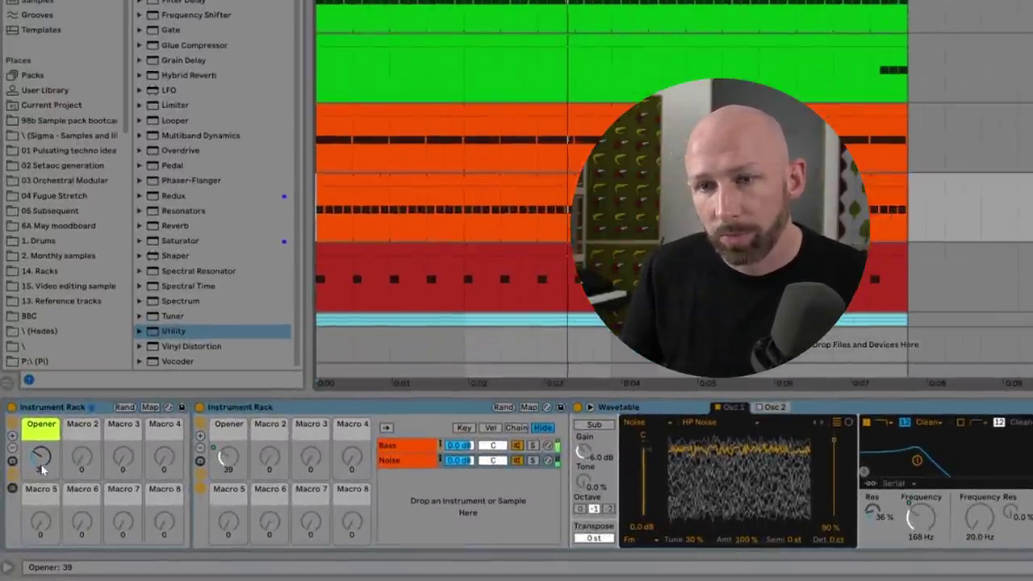
mouse_move(42, 468)
left_mouse_down()
mouse_move(42, 424)
mouse_move(41, 470)
left_mouse_up()
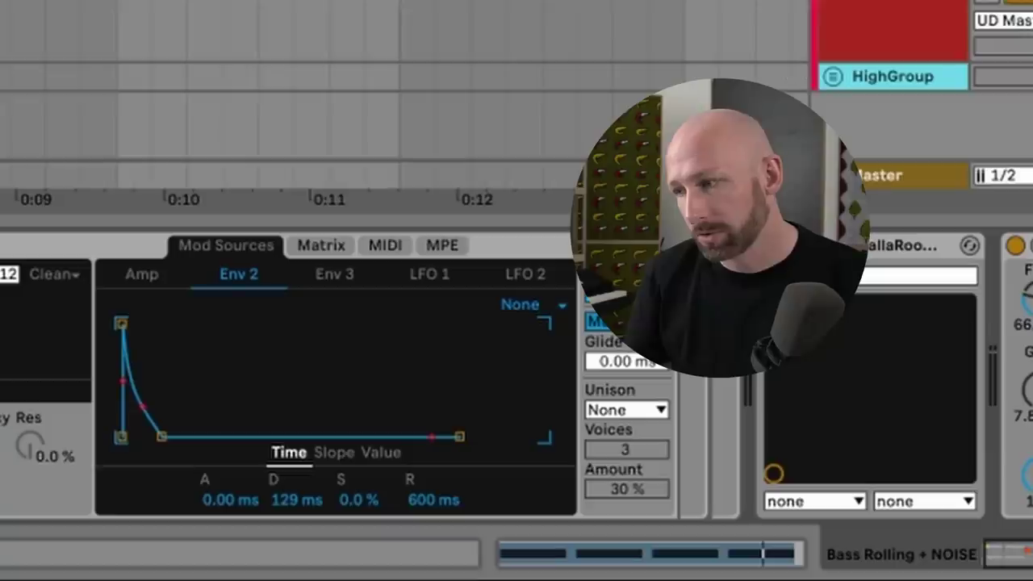
- Show Wavetable's modulation matrix, where Env 2 drives Filter 1 Freq at 27
left_click(302, 251)
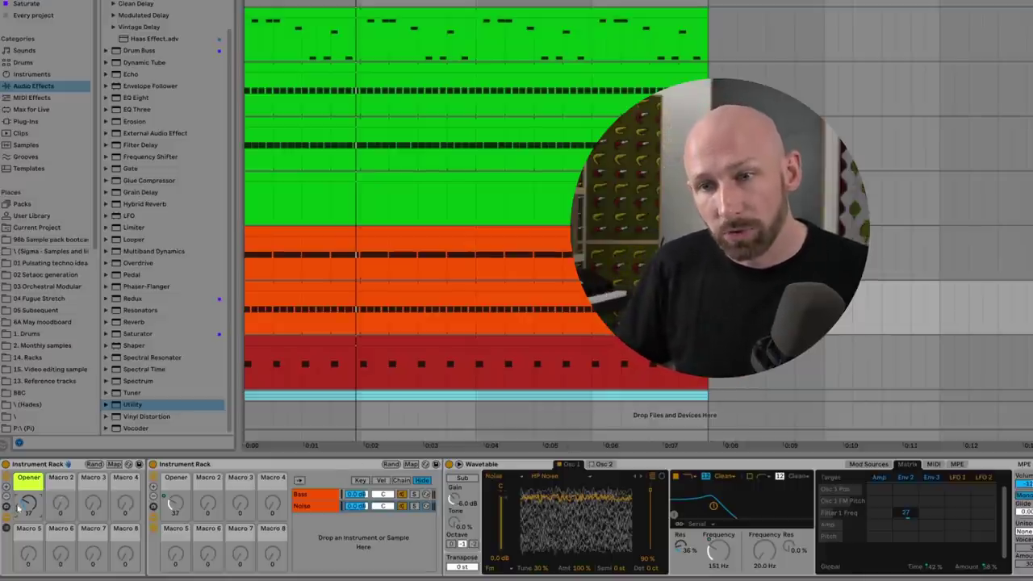
- Raise the Opener macro to 51, opening the Wavetable filter to 324 Hz
left_click_drag(32, 505, 31, 484)
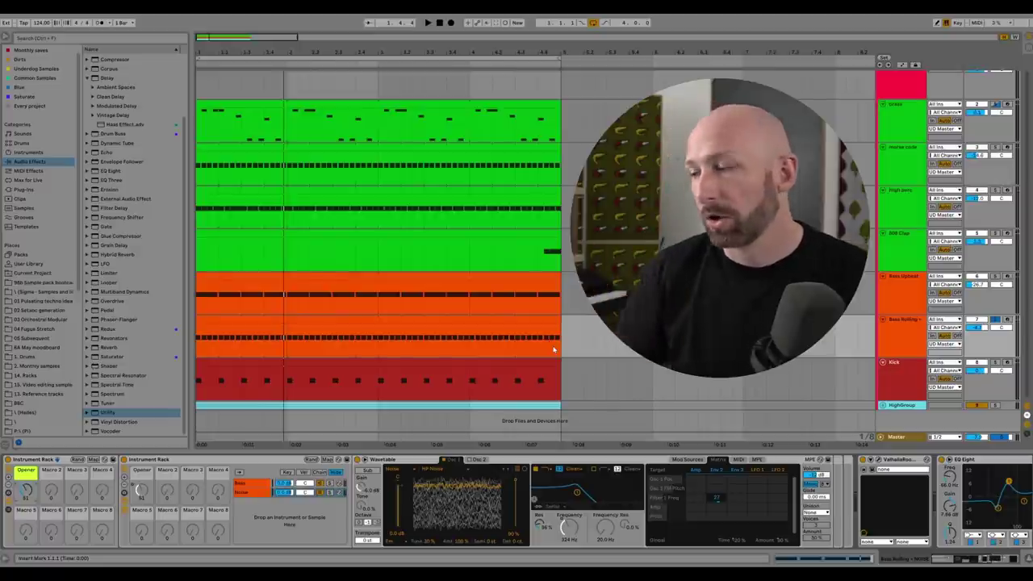
- With playback running, append a Spectrum analyzer after the Compressor and expand its display
key("space")
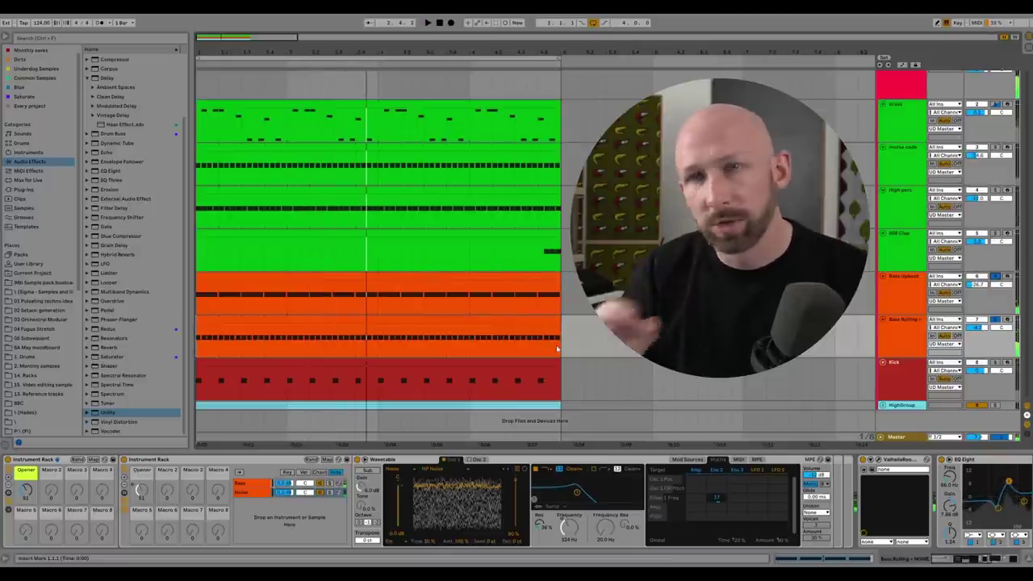
scroll(972, 547, "right", 8)
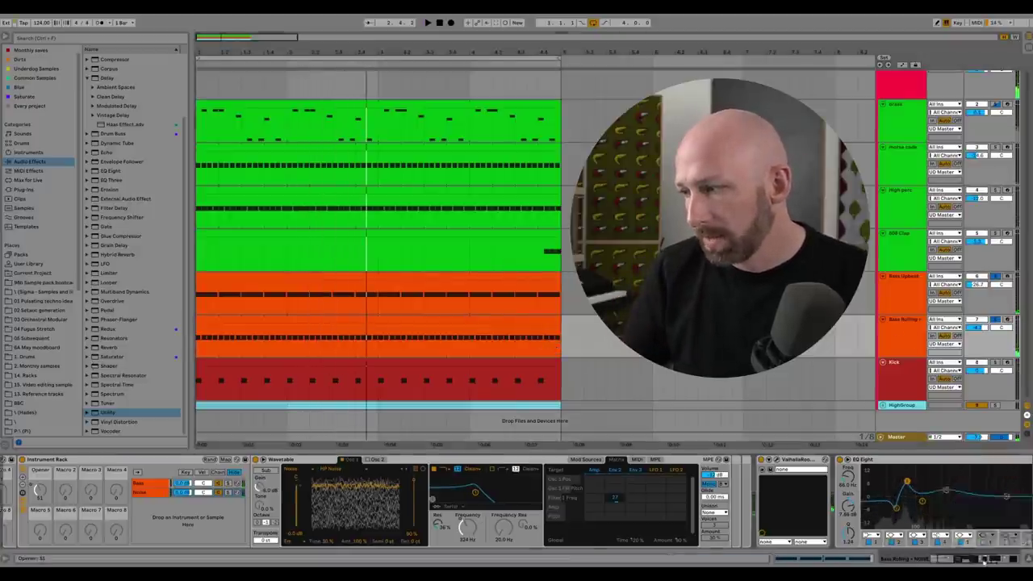
double_click(111, 394)
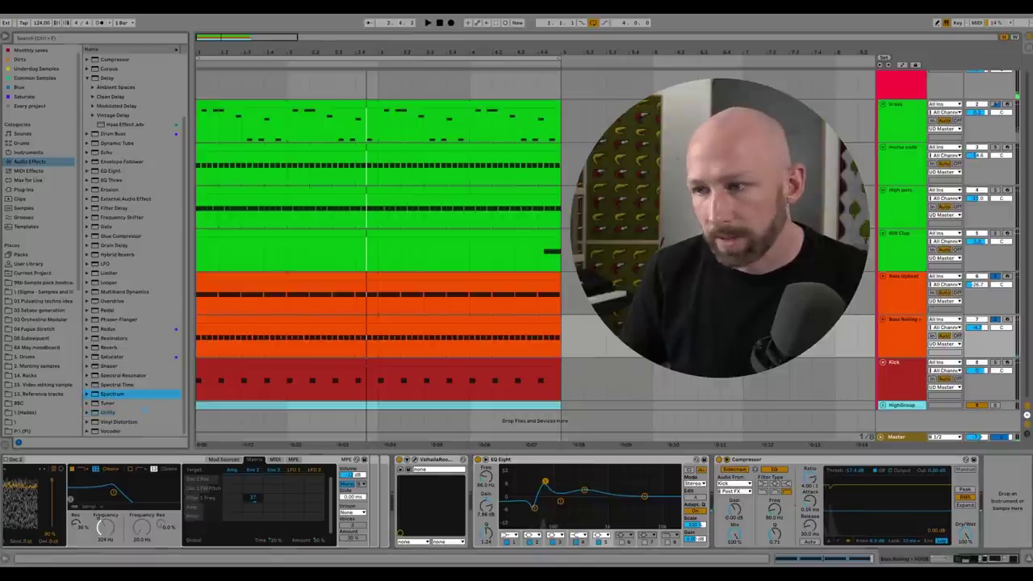
left_click(1018, 462)
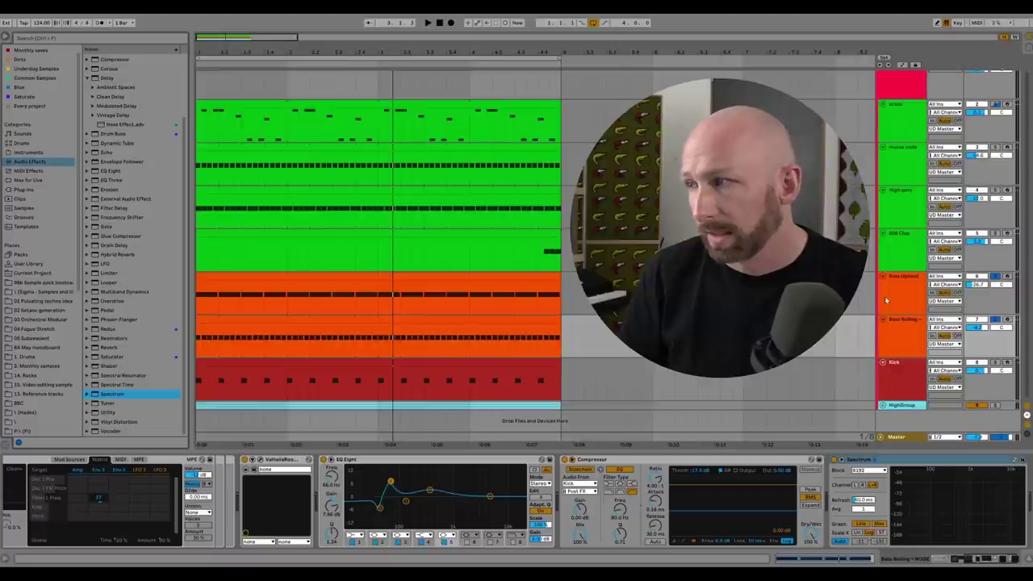
- Expand the Kick track's Spectrum to fill the window and play it, showing the 44.2 Hz F0 peak
left_click(898, 383)
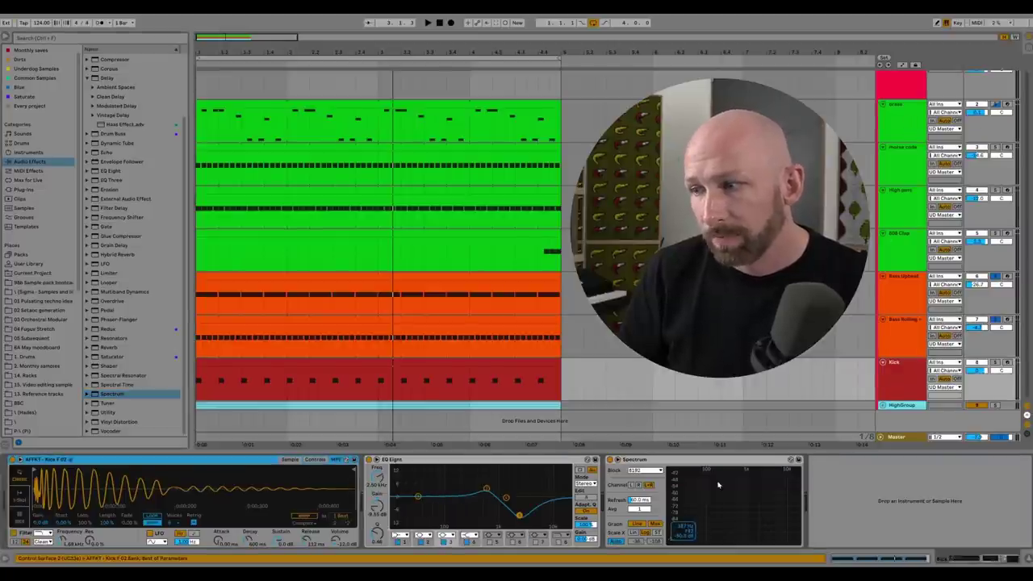
double_click(718, 484)
left_click_drag(649, 389, 649, 95)
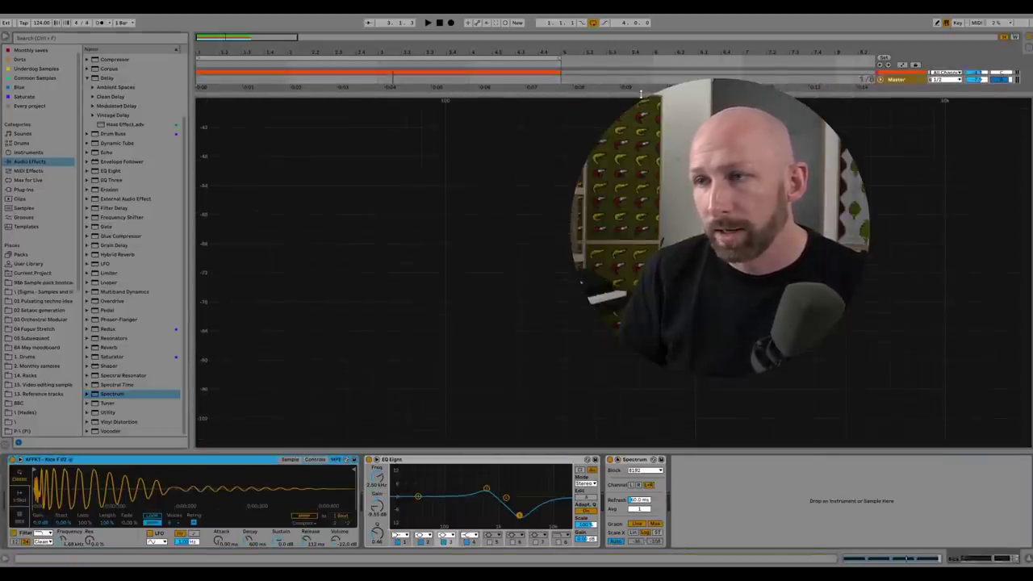
key("space")
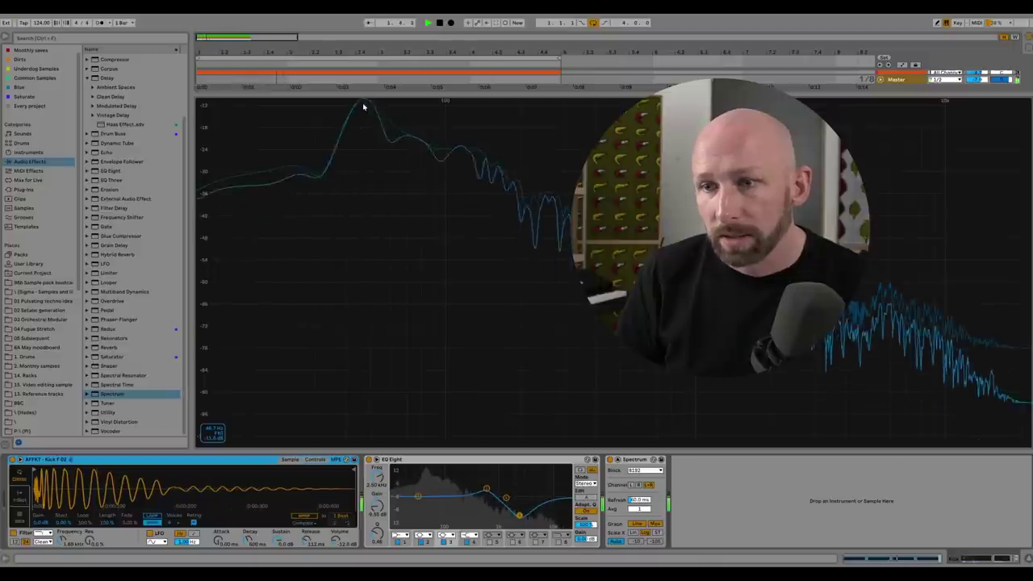